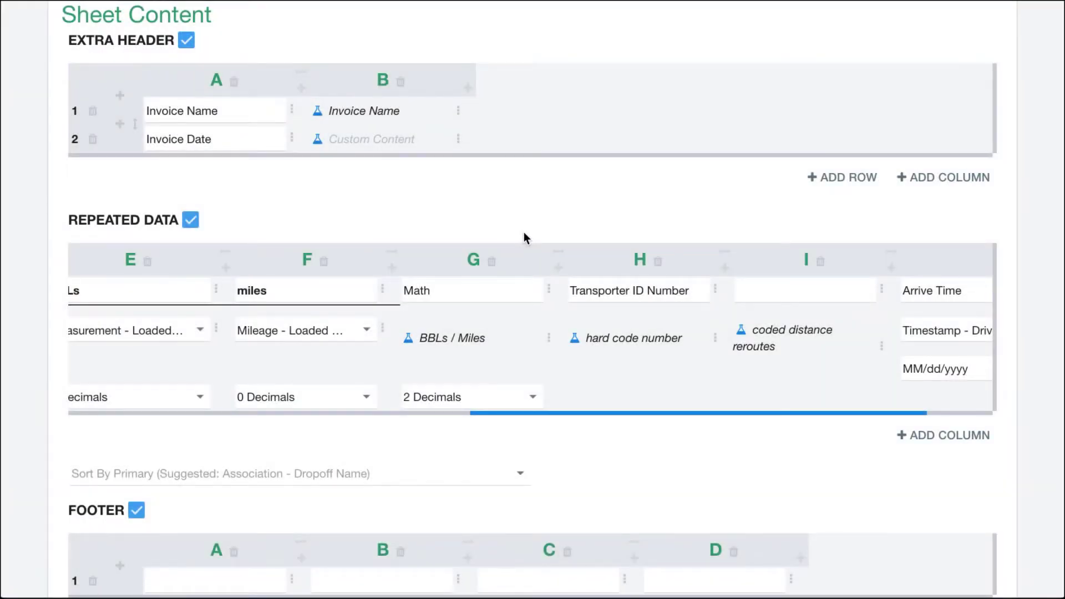
# Step: Apply a Thin #000000 bottom border to the Repeated Data header row via column F's Custom Cell Style, then save
pyautogui.scroll(1, 524, 233)
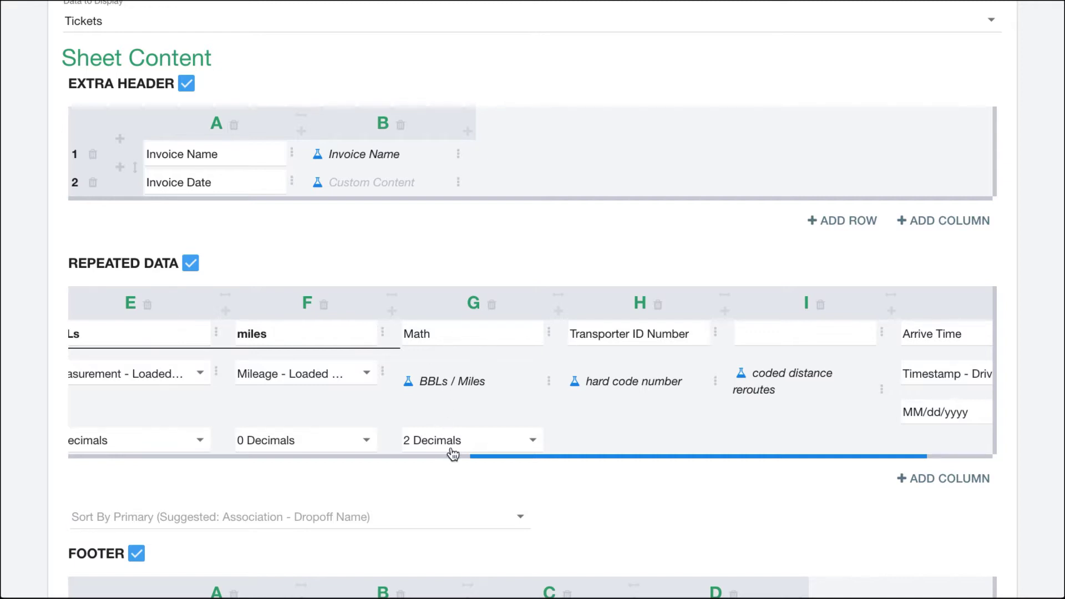
pyautogui.scroll(1, 608, 441)
pyautogui.scroll(-1, 608, 440)
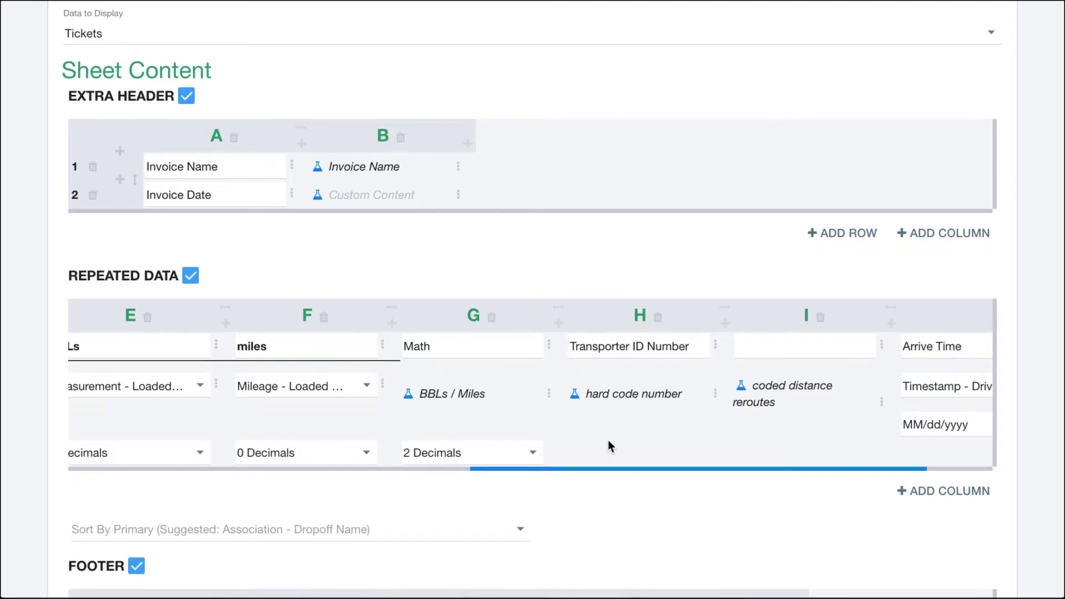
pyautogui.click(382, 343)
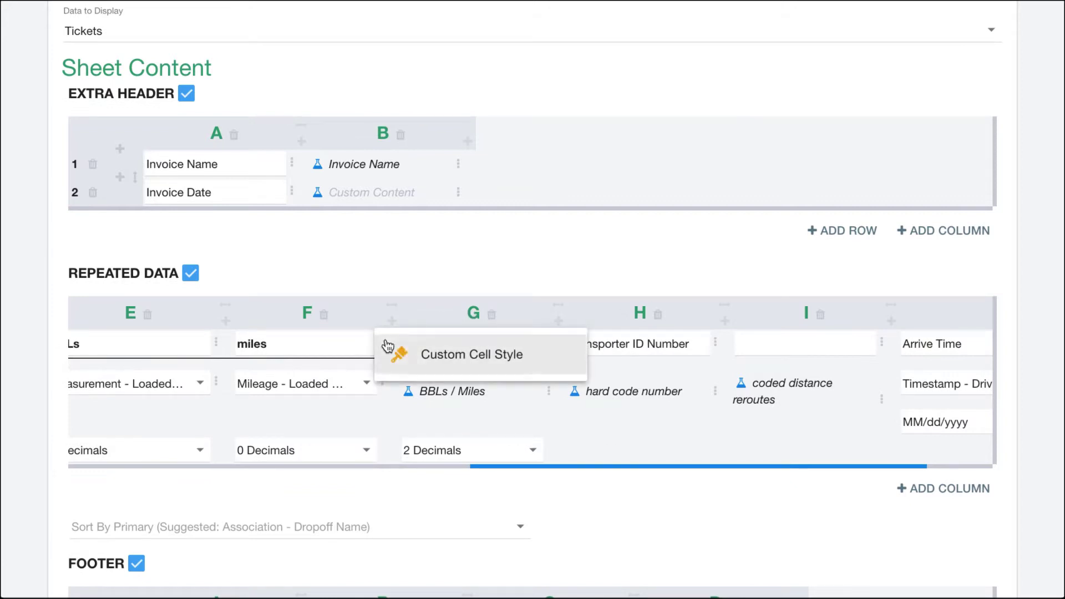
pyautogui.click(401, 351)
pyautogui.scroll(-8, 485, 390)
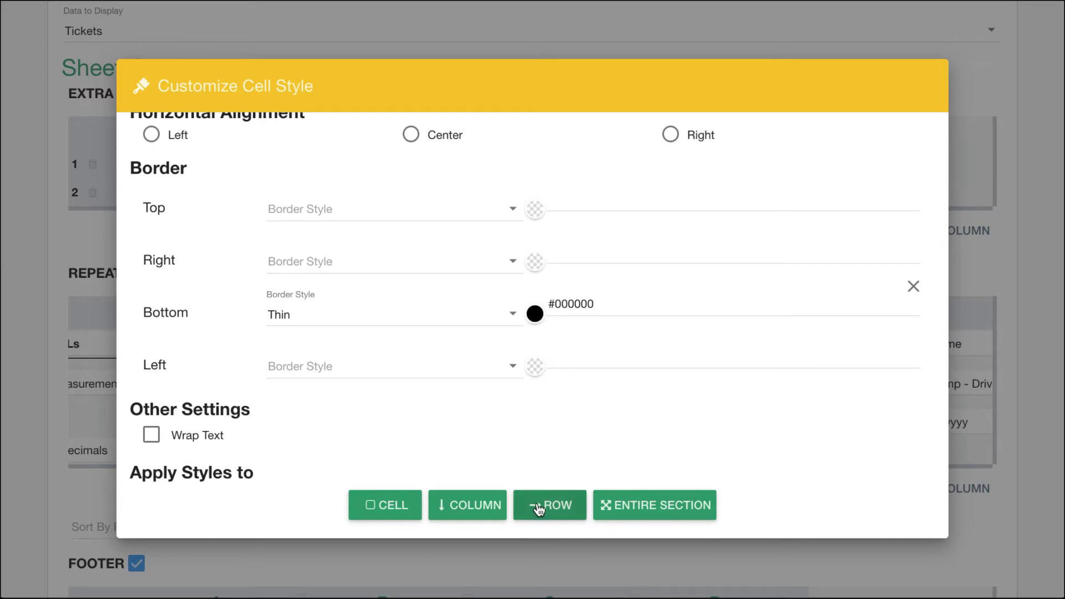
pyautogui.click(545, 505)
pyautogui.click(308, 25)
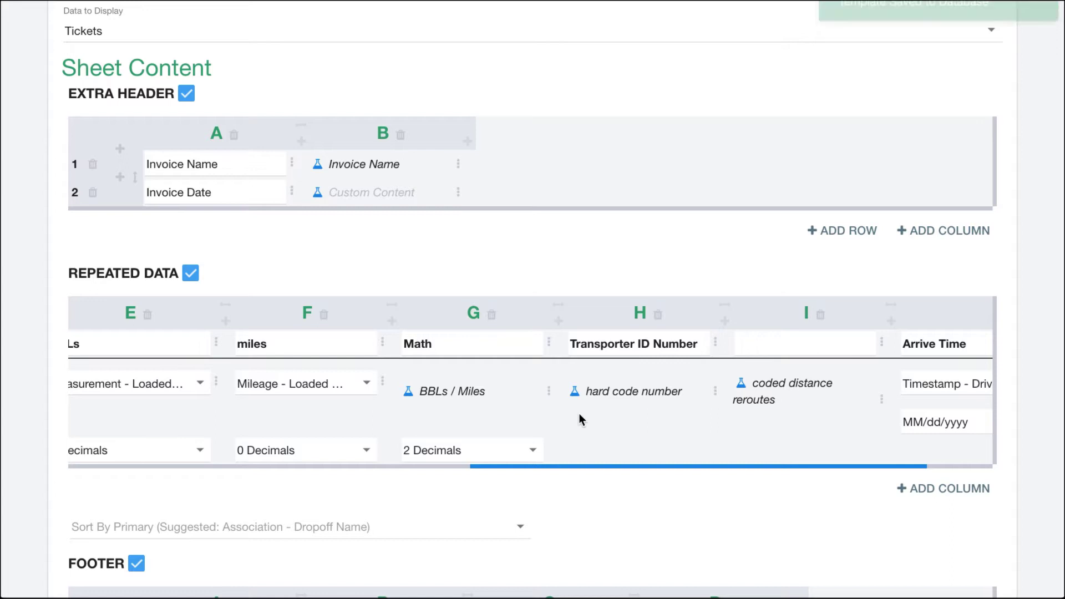
# Step: Choose Association - Dropoff Name as the Repeated Data's primary Sort By field
pyautogui.scroll(3, 579, 413)
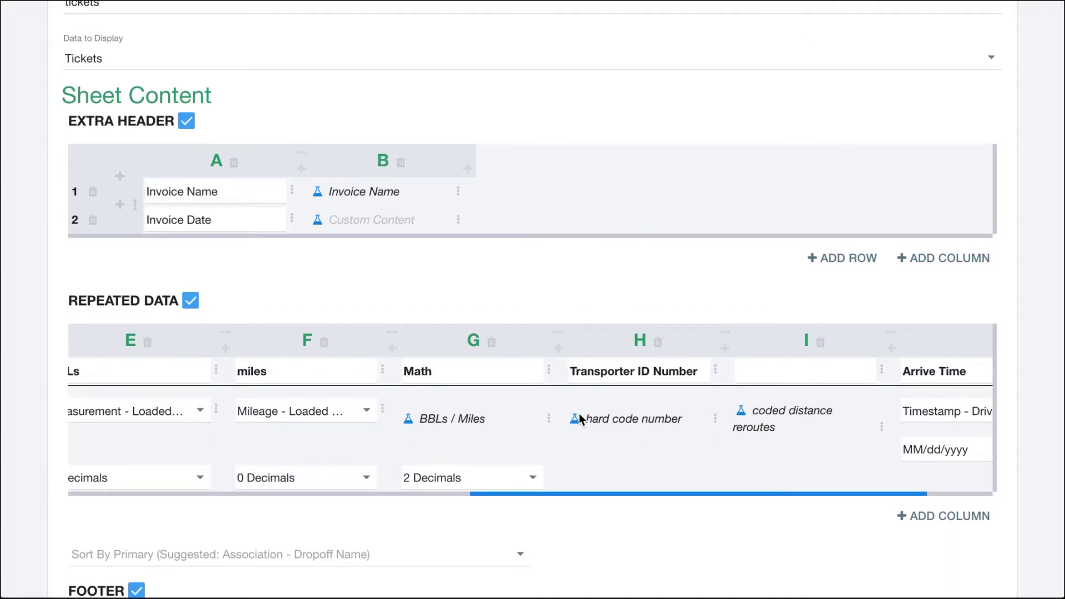
pyautogui.scroll(5, 579, 414)
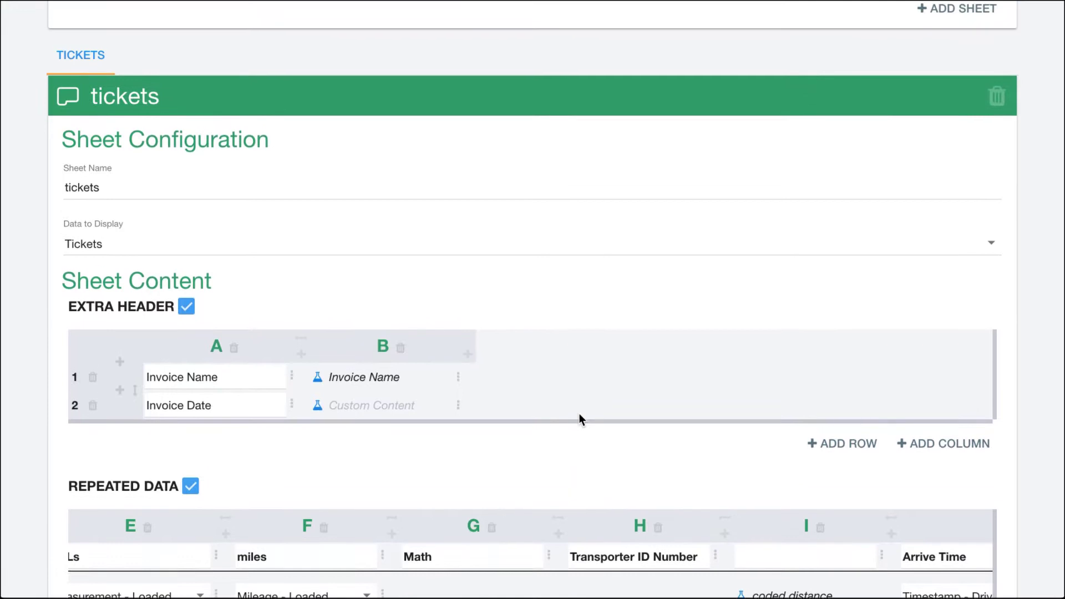
pyautogui.scroll(-5, 579, 414)
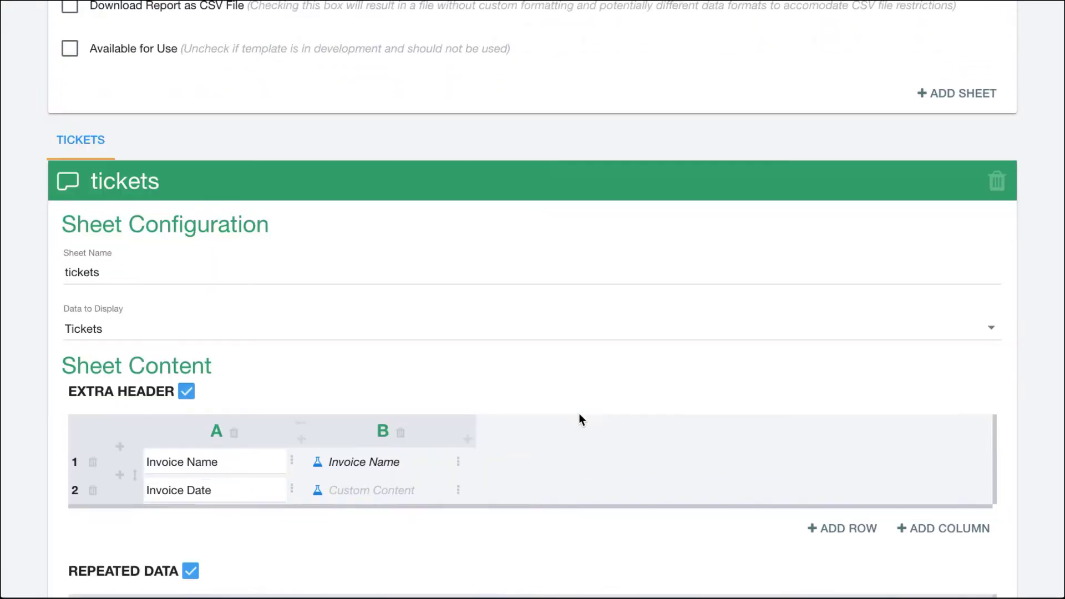
pyautogui.scroll(-4, 579, 414)
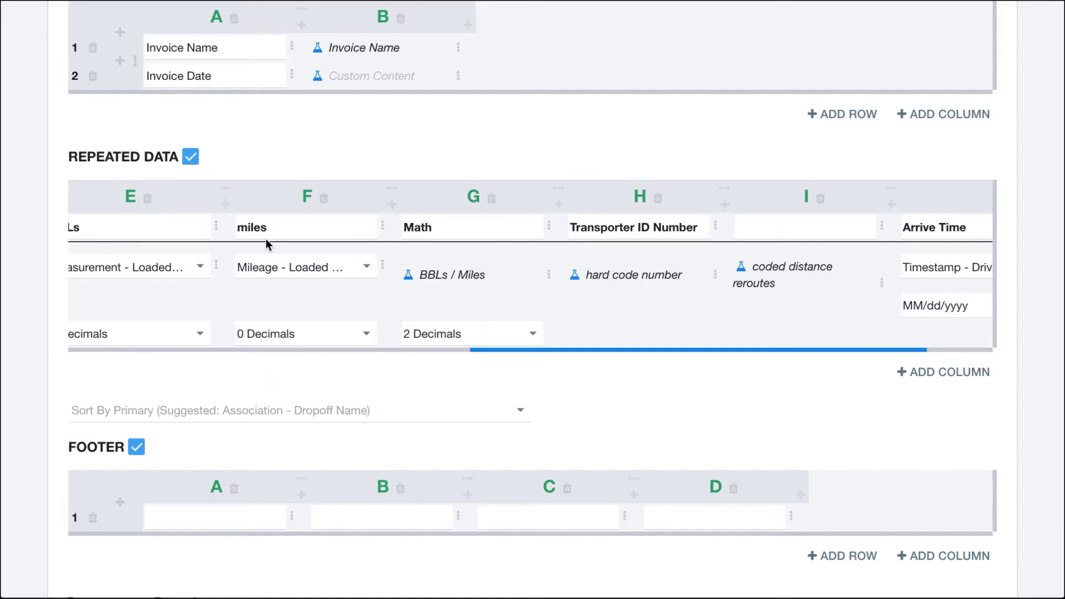
pyautogui.click(285, 416)
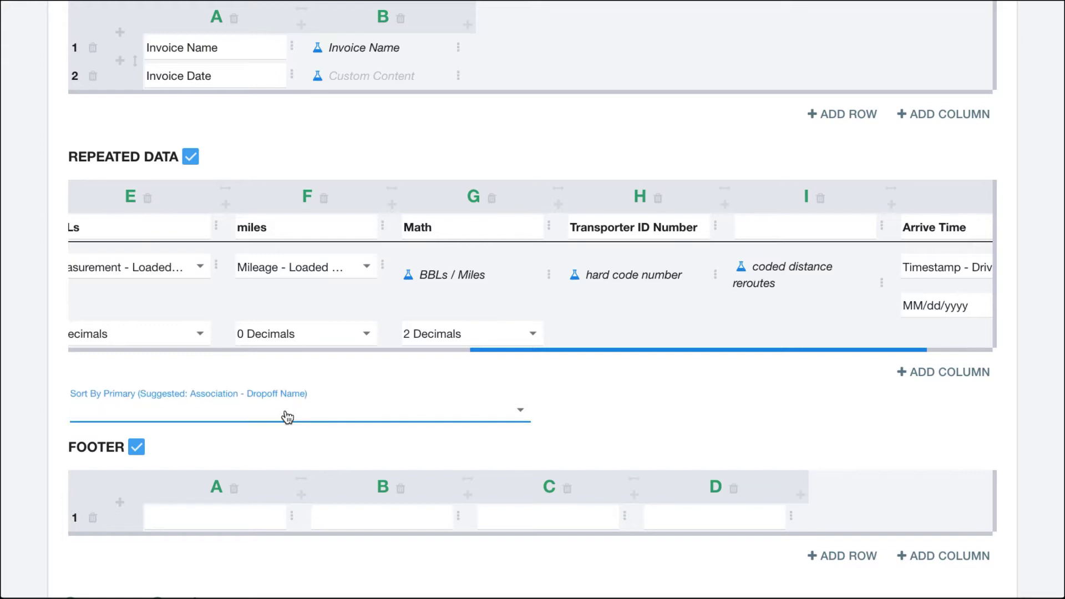
pyautogui.scroll(-15, 255, 490)
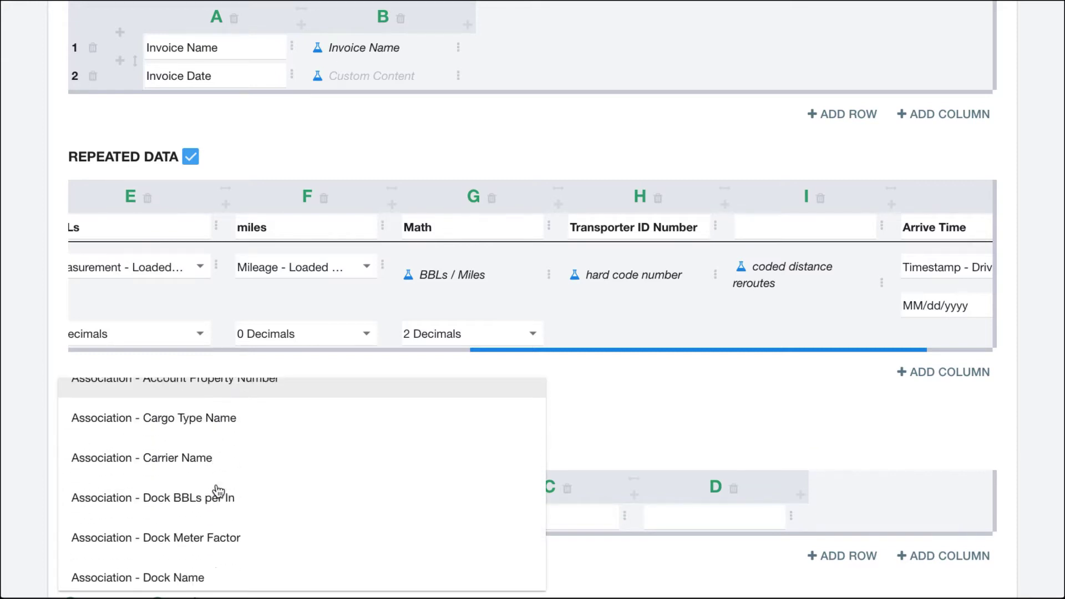
pyautogui.scroll(-15, 215, 492)
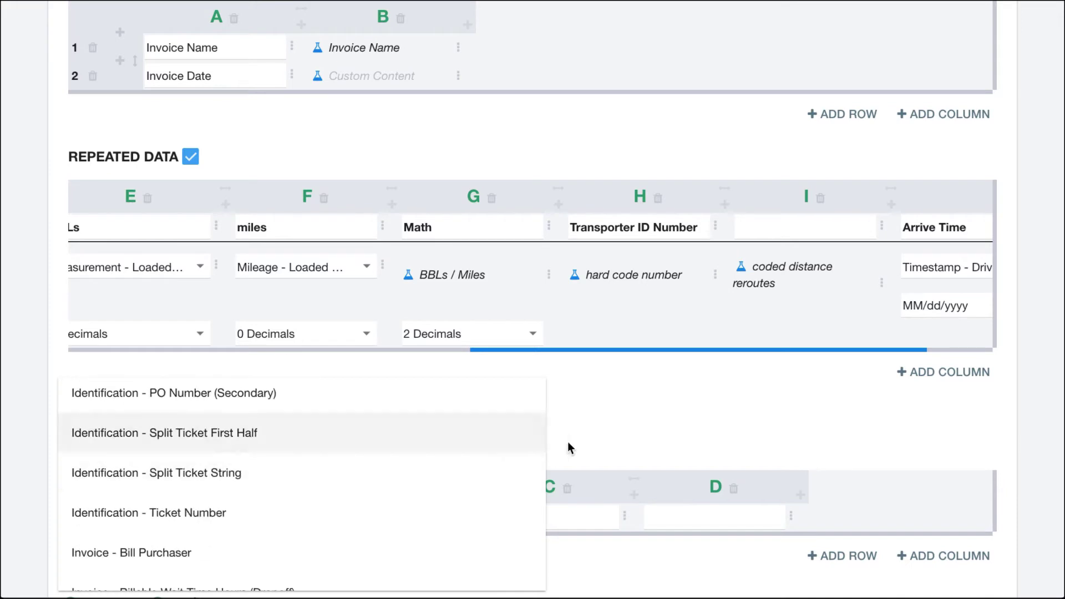
pyautogui.scroll(13, 367, 504)
pyautogui.scroll(4, 368, 504)
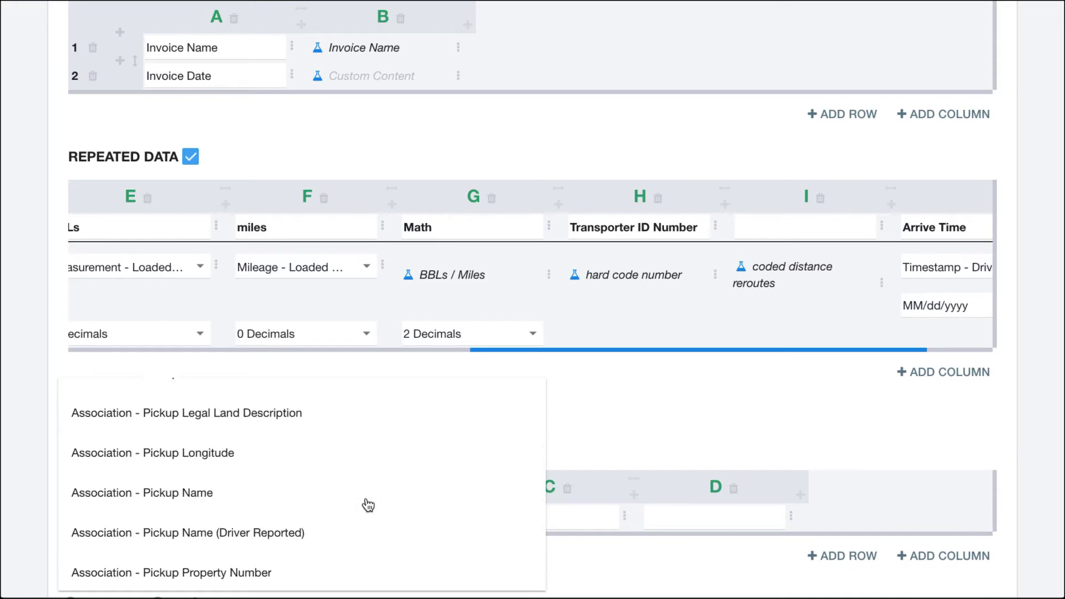
pyautogui.scroll(-3, 368, 504)
pyautogui.scroll(-6, 367, 504)
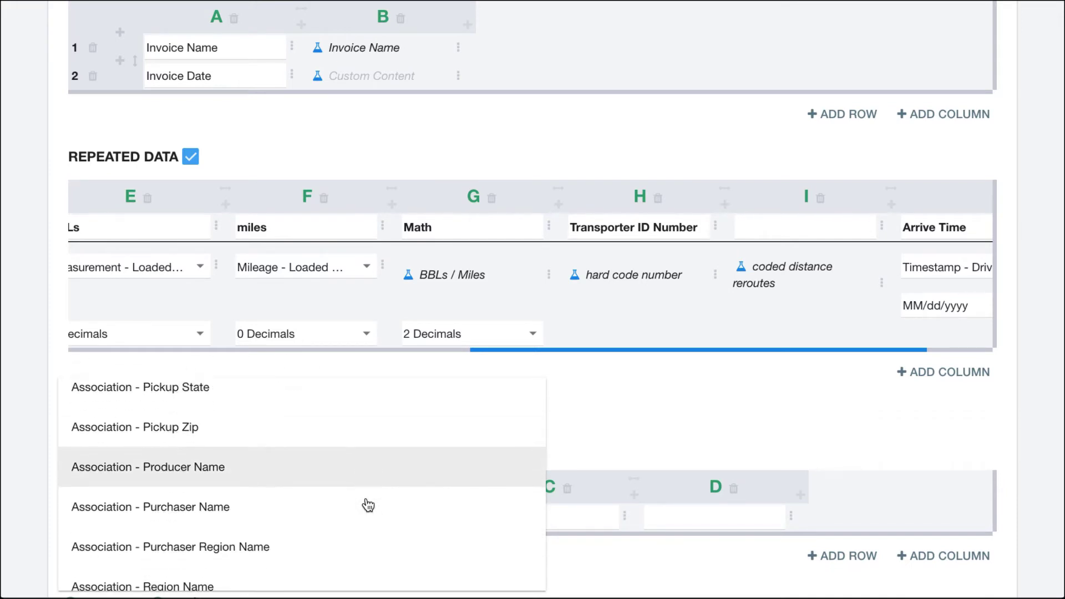
pyautogui.scroll(15, 368, 504)
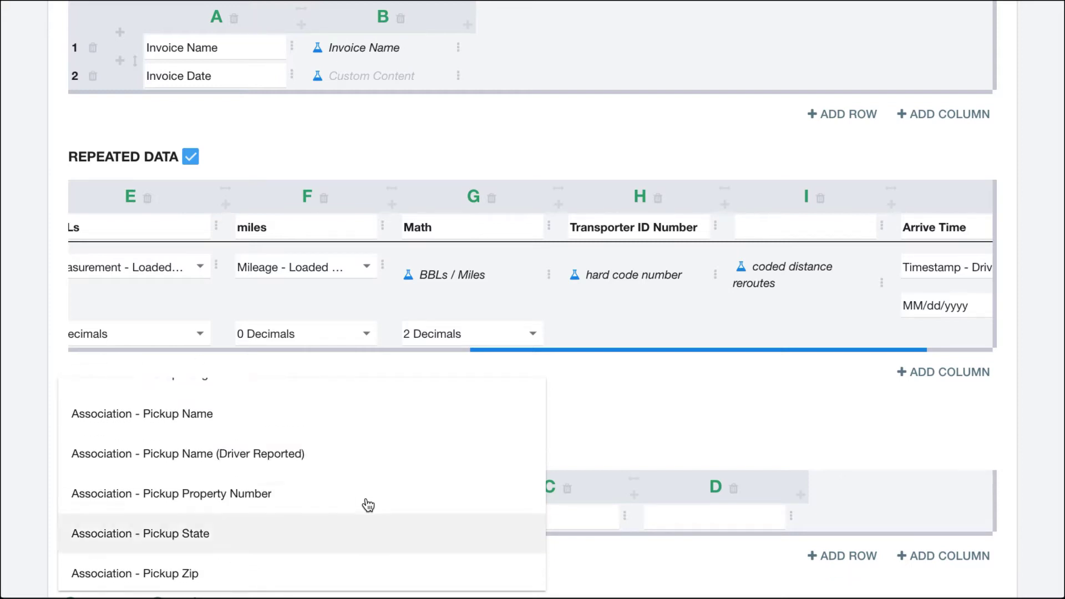
pyautogui.scroll(5, 368, 504)
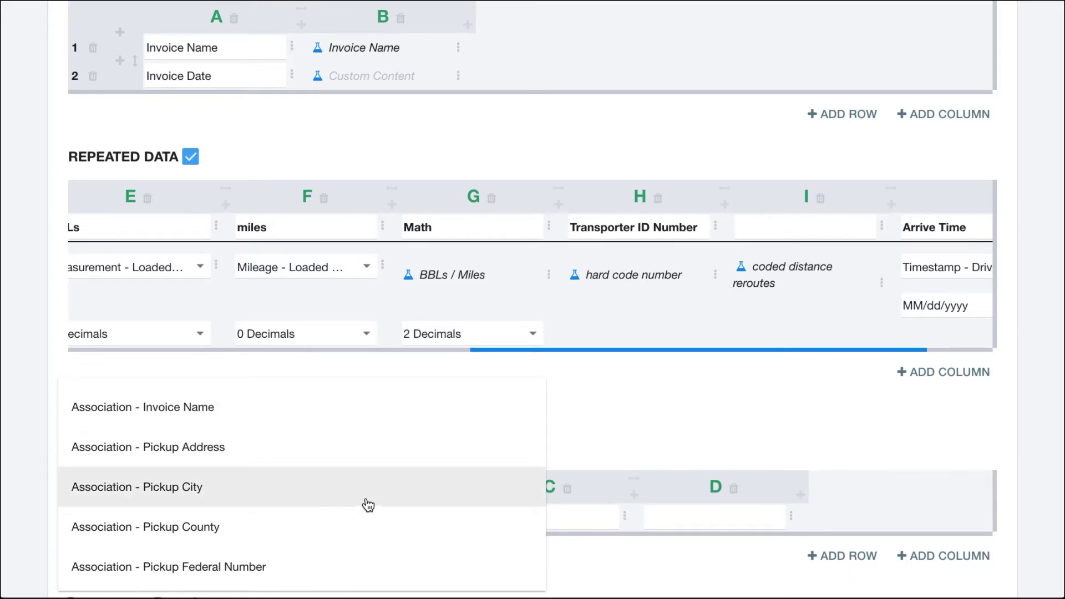
pyautogui.click(237, 441)
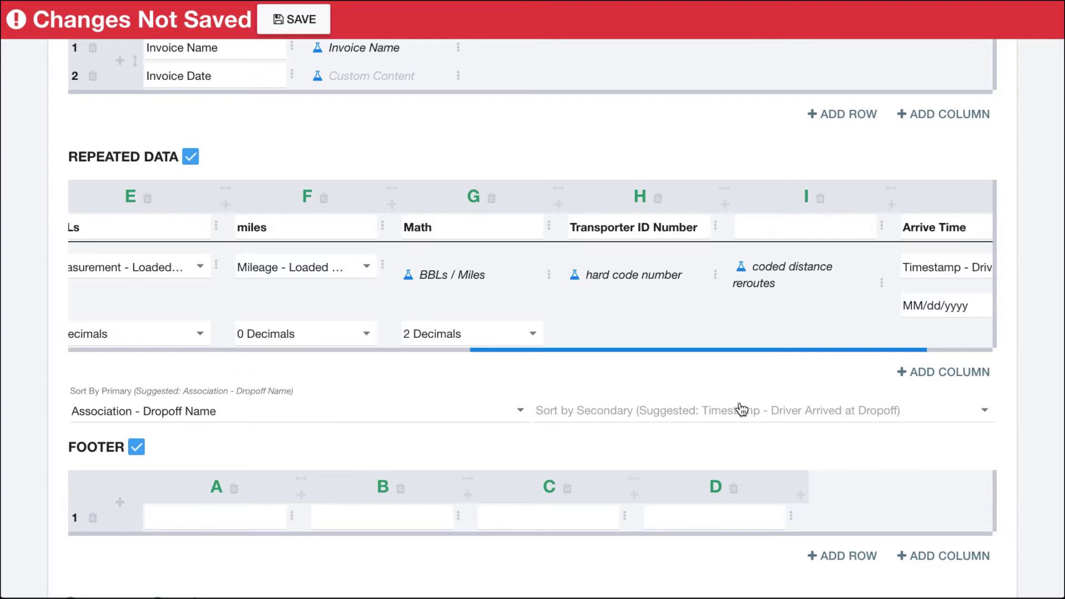
# Step: Choose Timestamp - Driver Departed Dropoff as the Repeated Data's secondary sort field
pyautogui.click(664, 412)
pyautogui.scroll(-20, 655, 469)
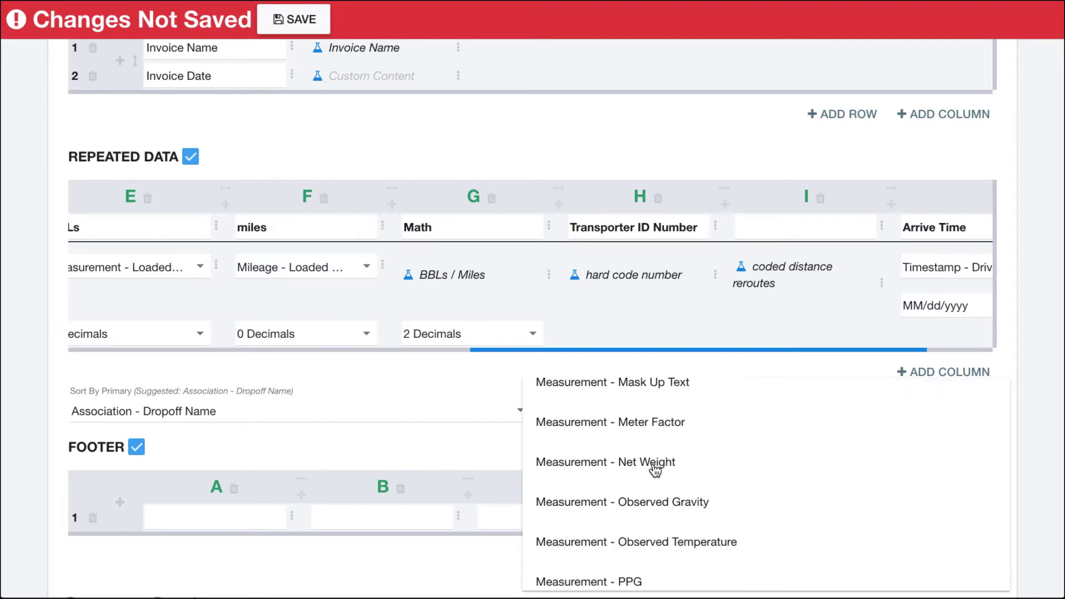
pyautogui.scroll(-10, 655, 471)
pyautogui.scroll(8, 655, 470)
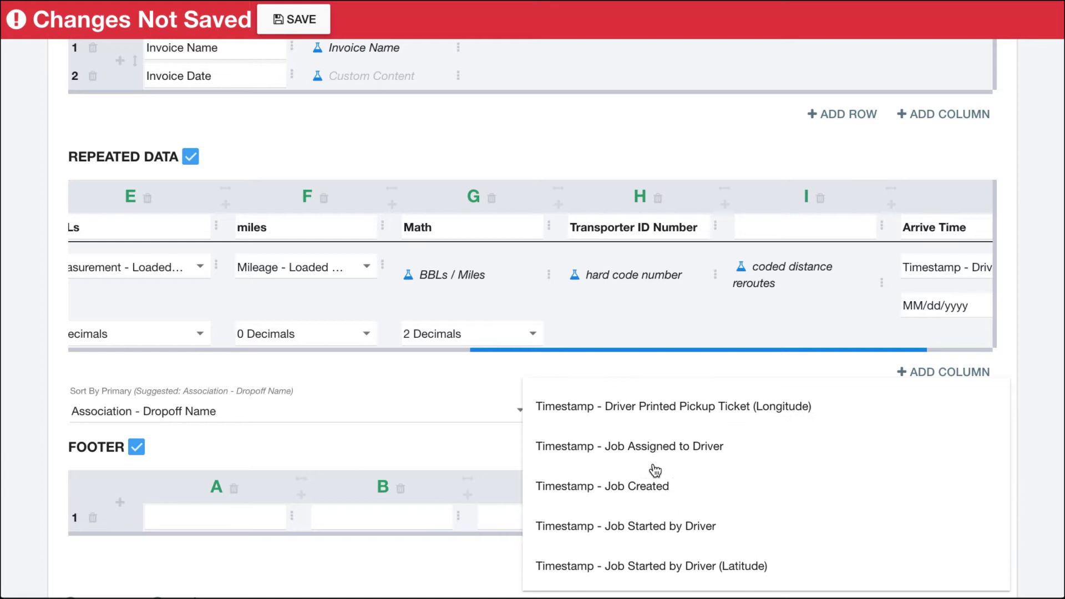
pyautogui.scroll(5, 655, 470)
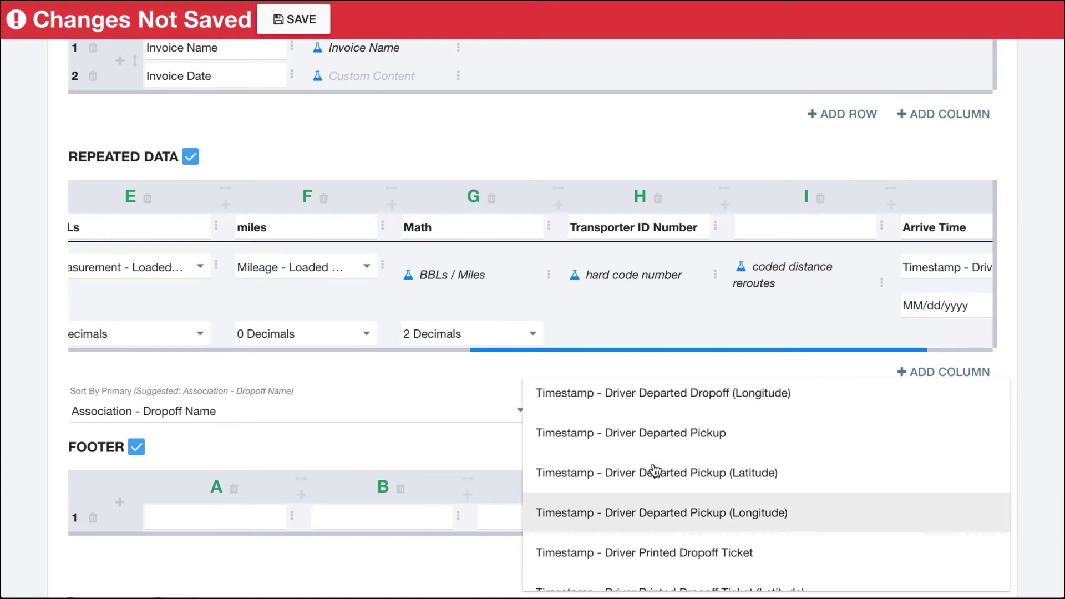
pyautogui.scroll(1, 655, 471)
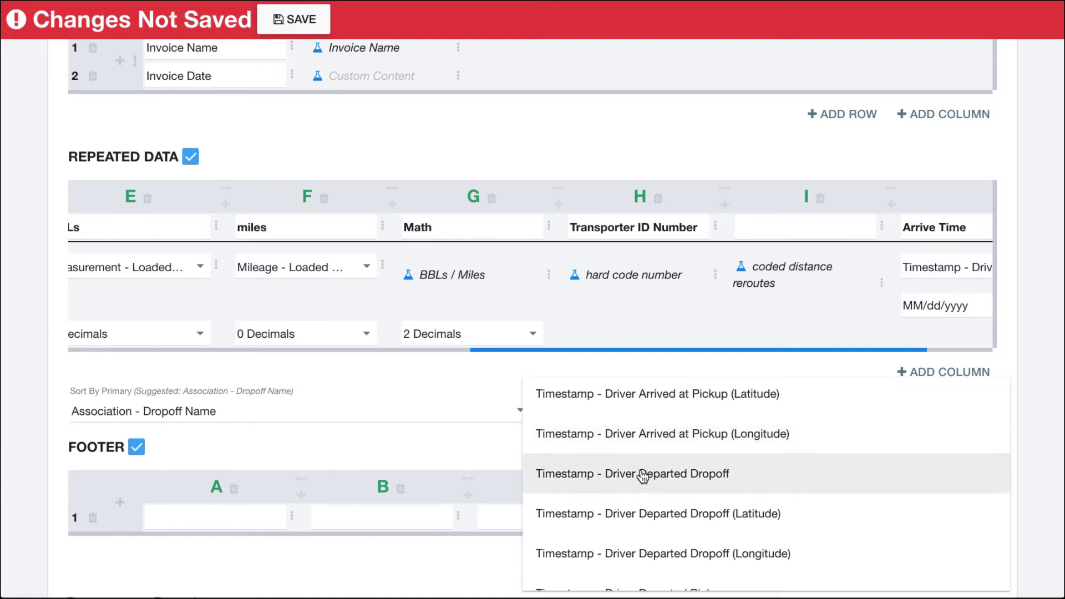
pyautogui.click(637, 474)
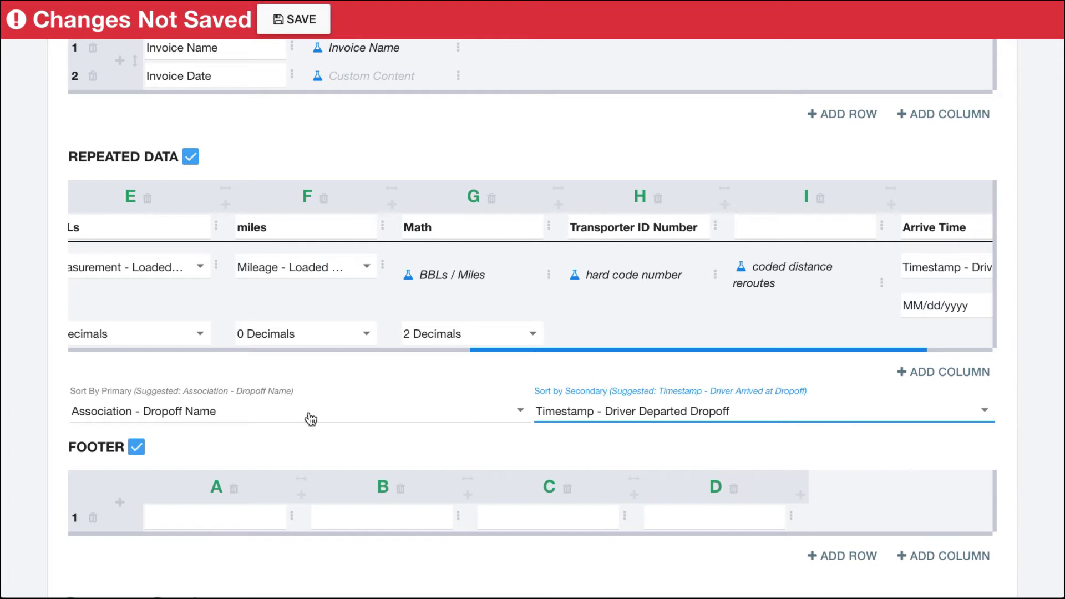
pyautogui.click(465, 442)
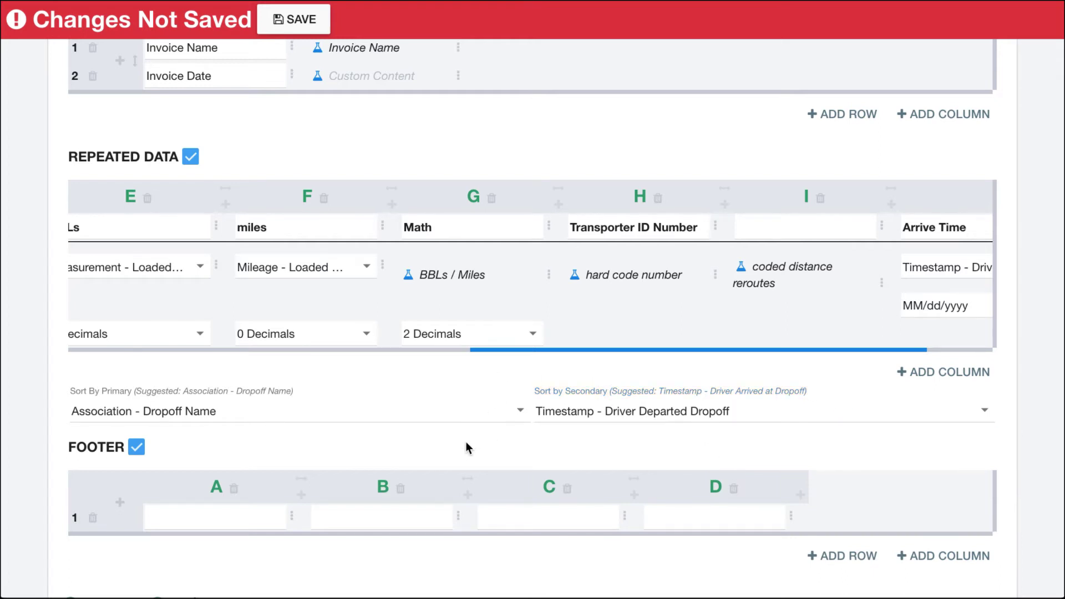
# Step: Switch the footer section off after toggling it on and off
pyautogui.click(136, 447)
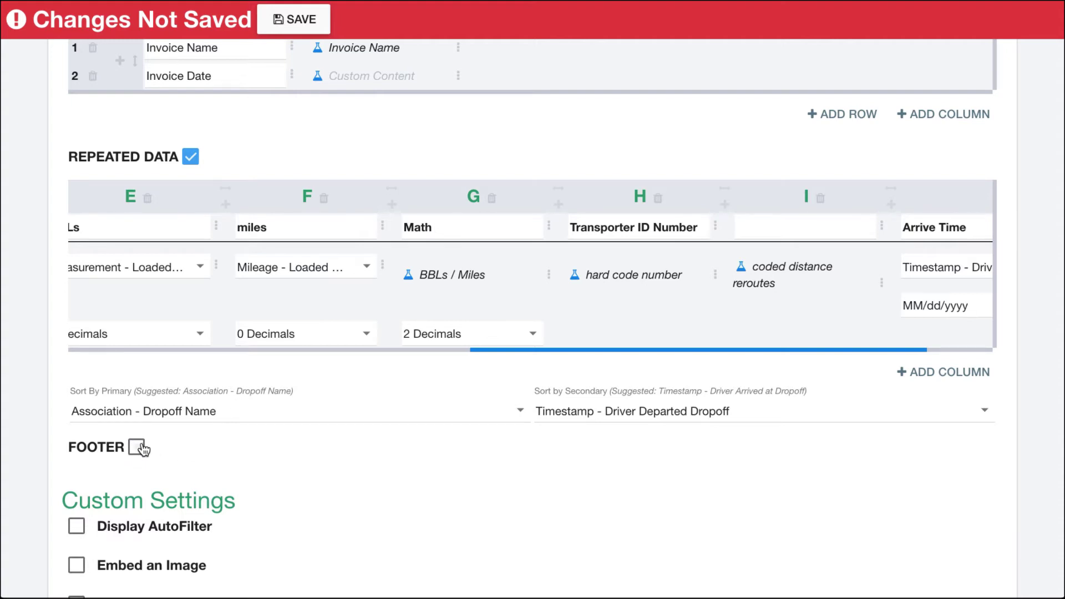
pyautogui.click(137, 447)
pyautogui.click(137, 447)
# Step: Toggle the Extra Header section, saving the template in between, leaving it off
pyautogui.scroll(3, 209, 311)
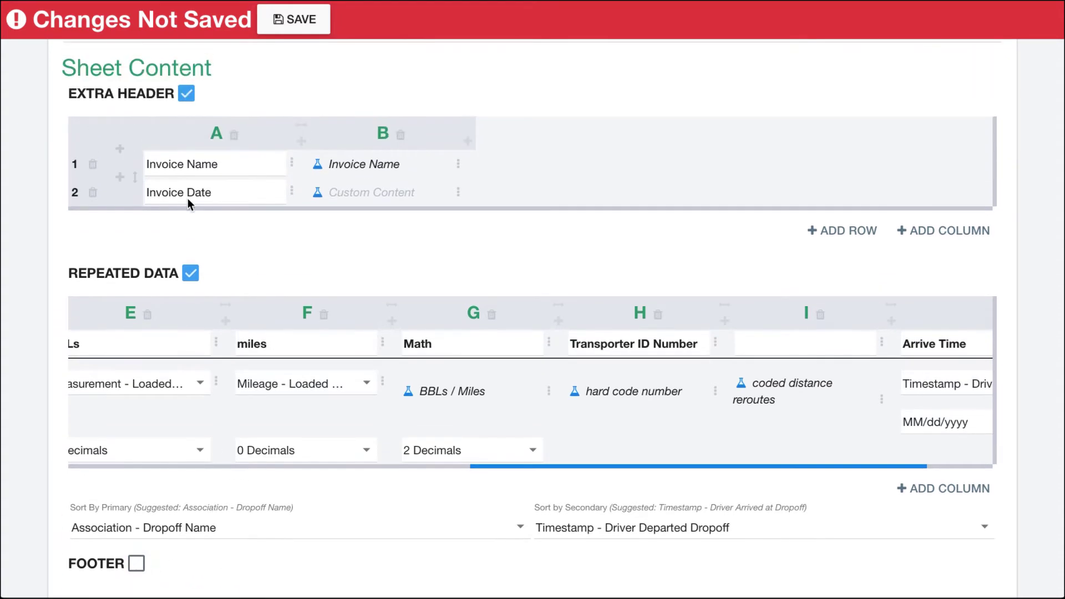
pyautogui.click(187, 97)
pyautogui.click(283, 22)
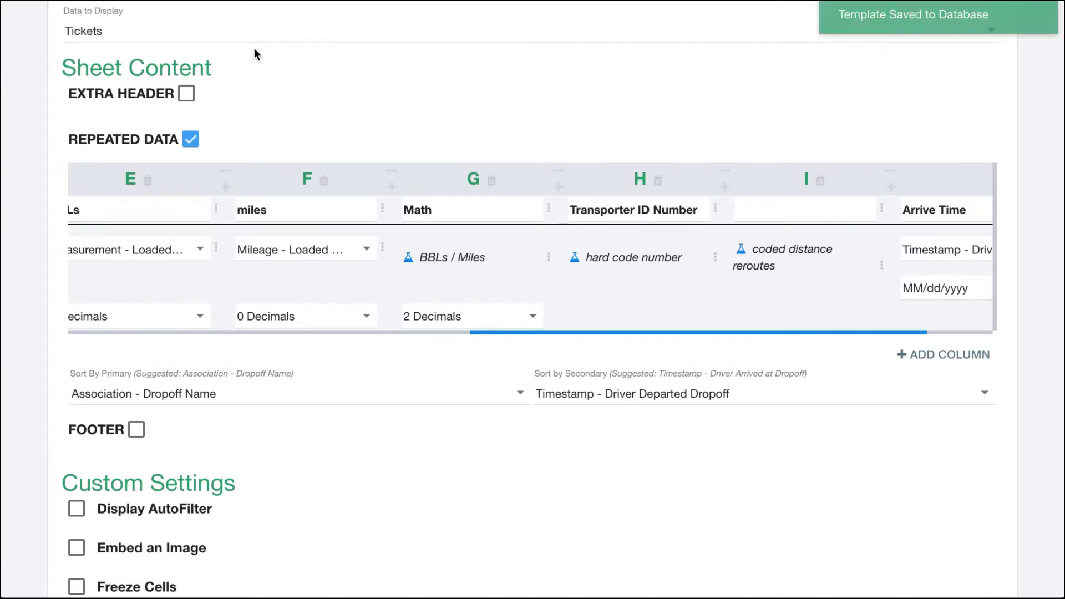
pyautogui.click(187, 98)
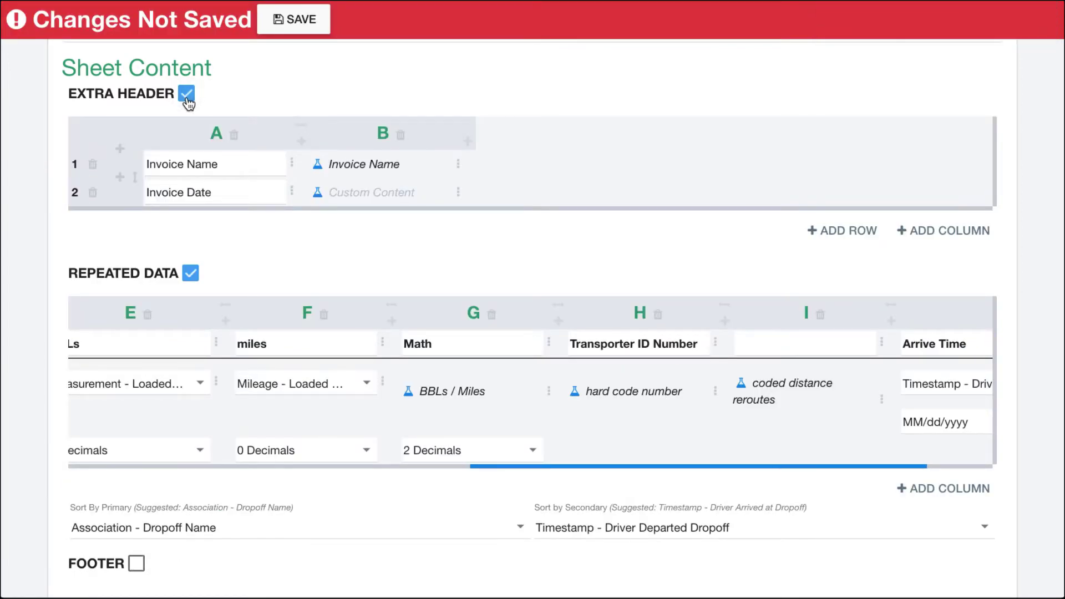
pyautogui.click(187, 97)
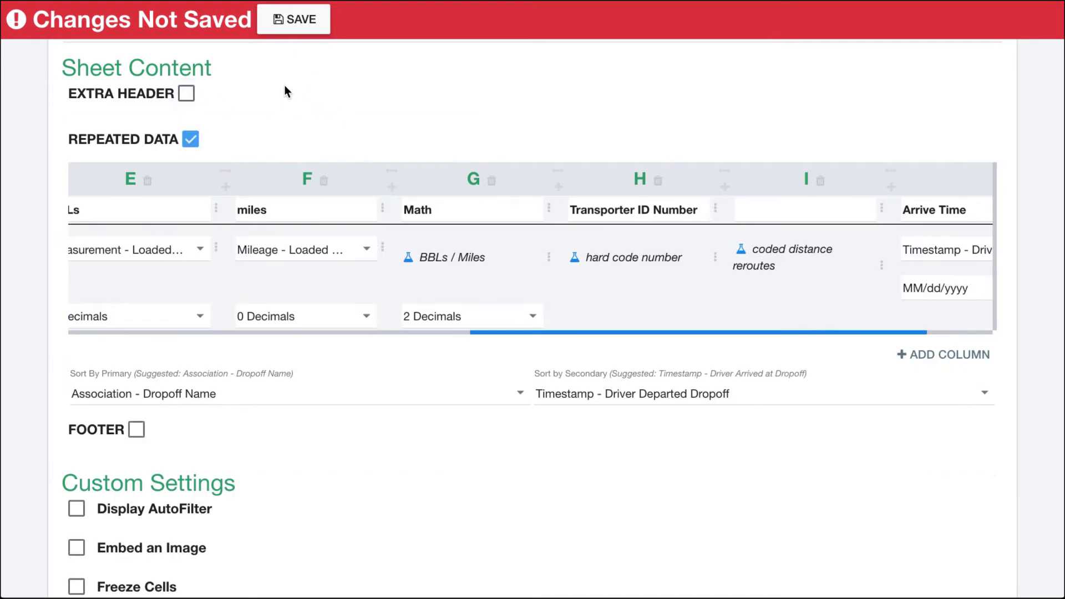
pyautogui.scroll(-3, 314, 122)
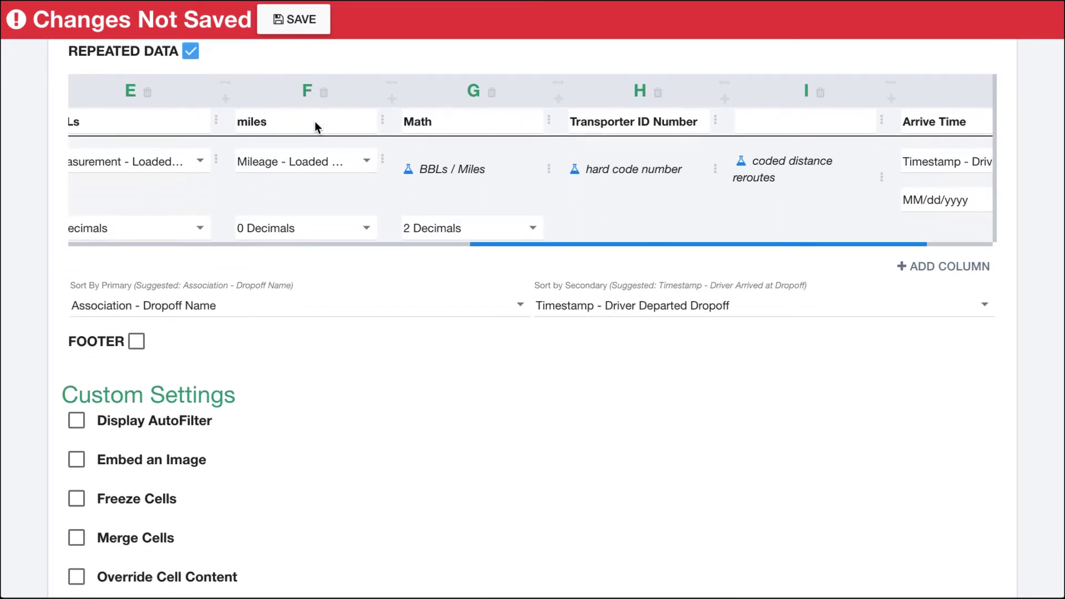
pyautogui.scroll(-1, 315, 121)
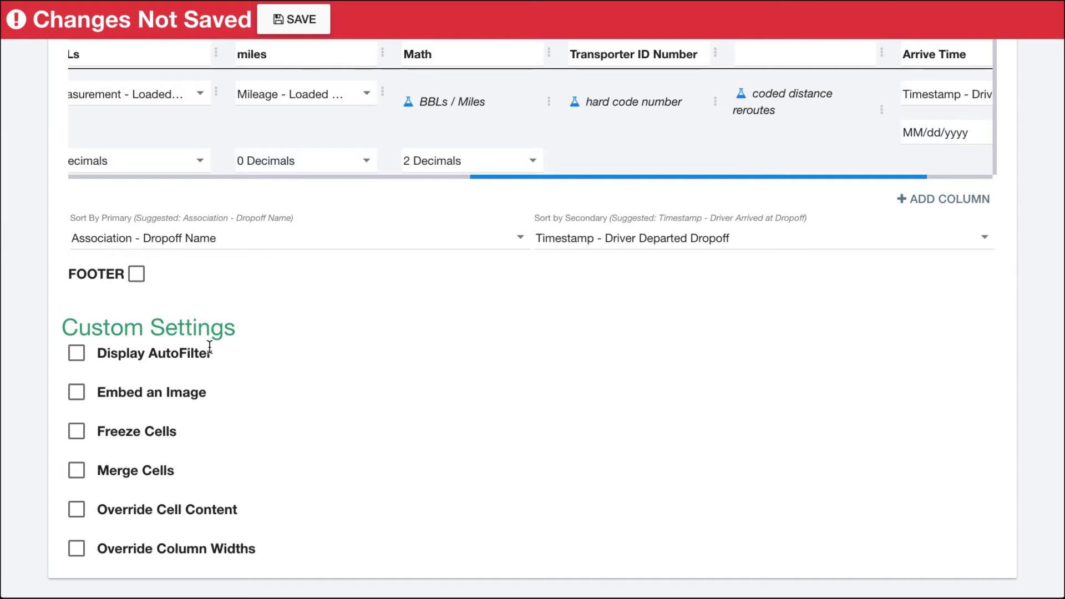
pyautogui.scroll(10, 269, 391)
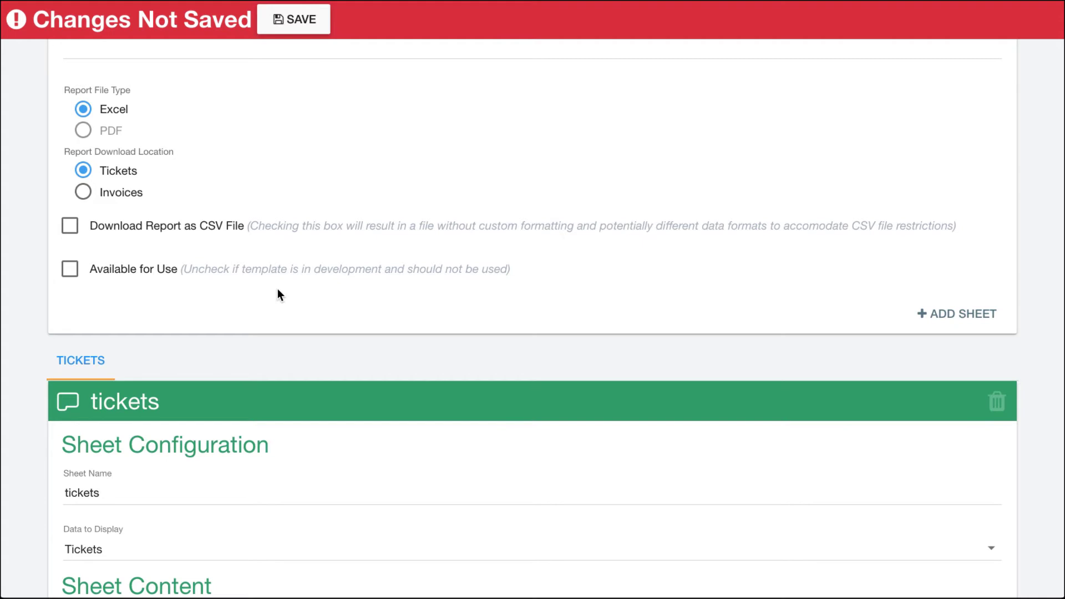
pyautogui.scroll(-9, 281, 294)
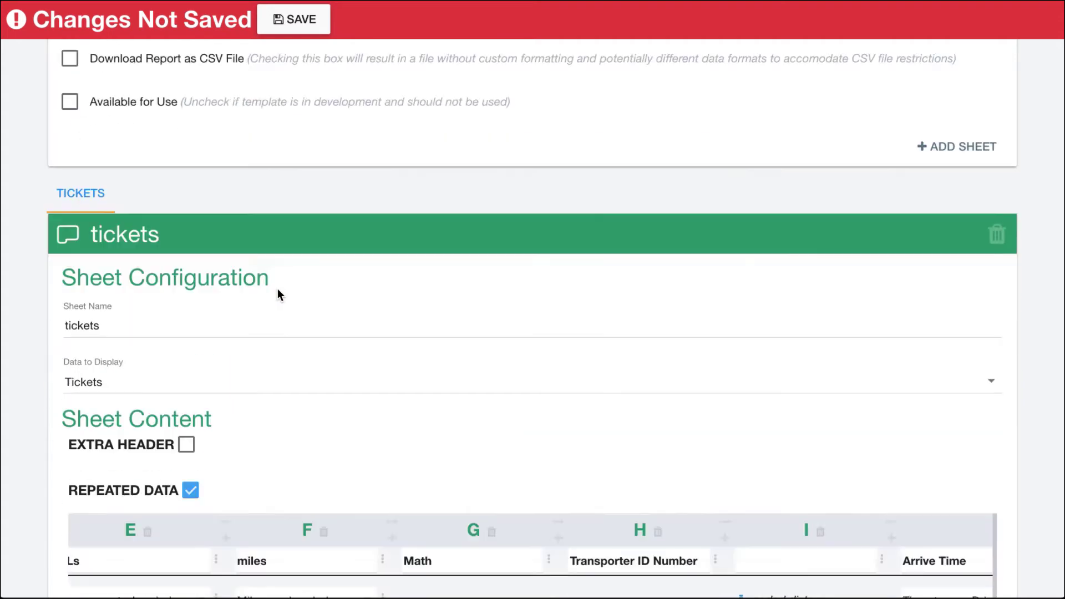
pyautogui.scroll(-1, 277, 294)
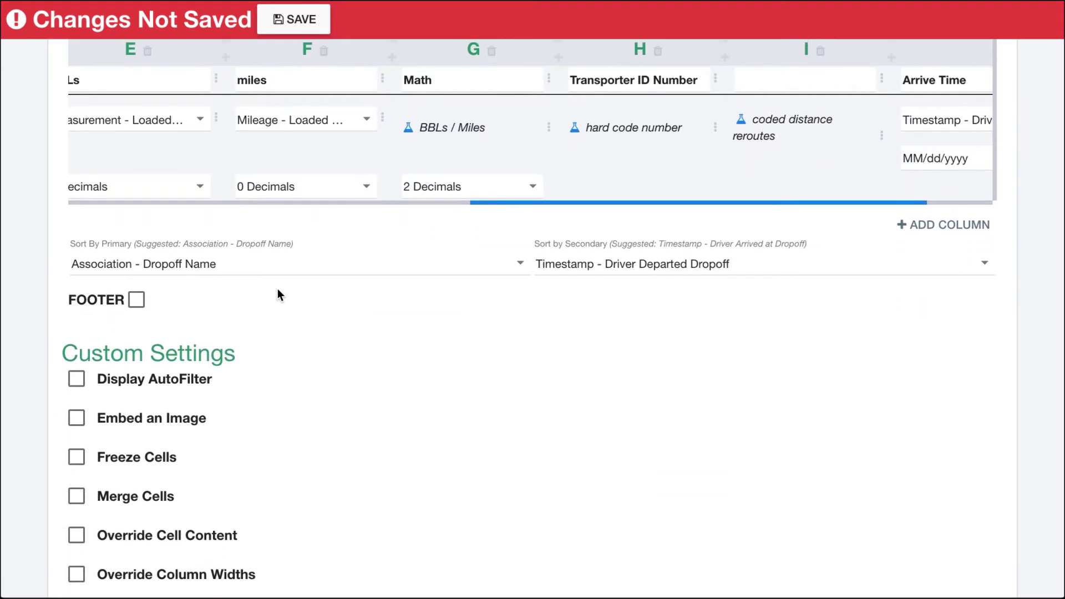
pyautogui.scroll(1, 277, 294)
pyautogui.scroll(-1, 266, 305)
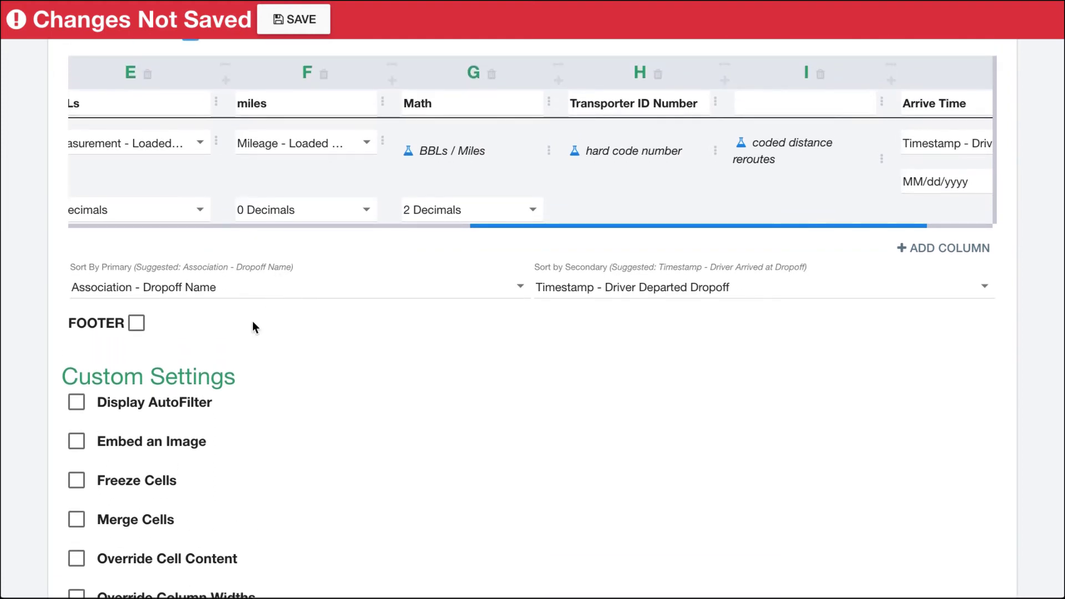
pyautogui.scroll(2, 247, 330)
# Step: Turn on Extra Header and Display AutoFilter, keeping defaults of columns A–Z and rows 1–10000
pyautogui.click(187, 73)
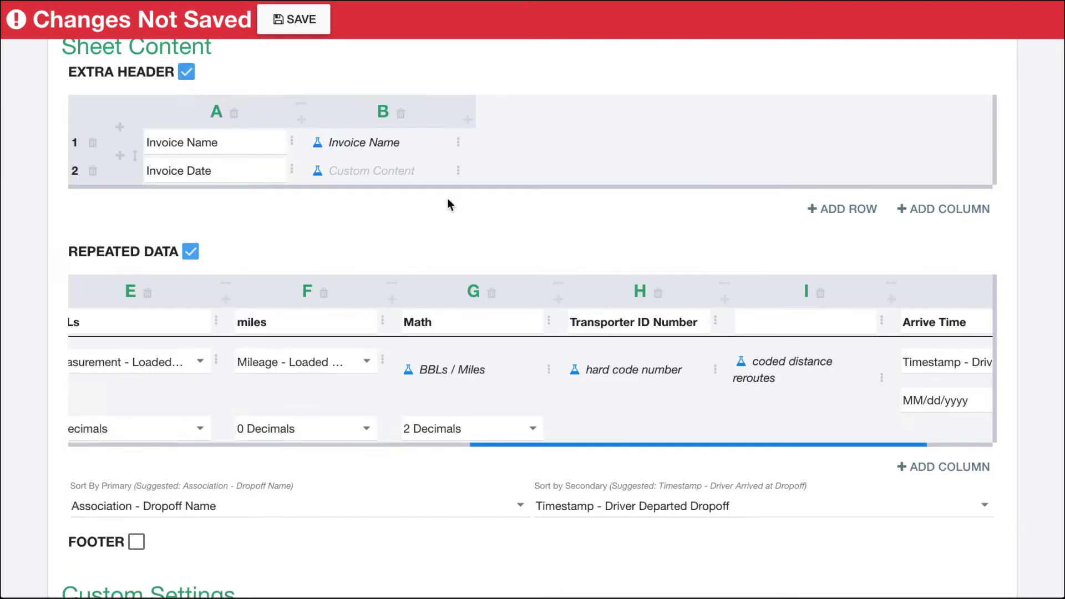
pyautogui.scroll(-5, 292, 452)
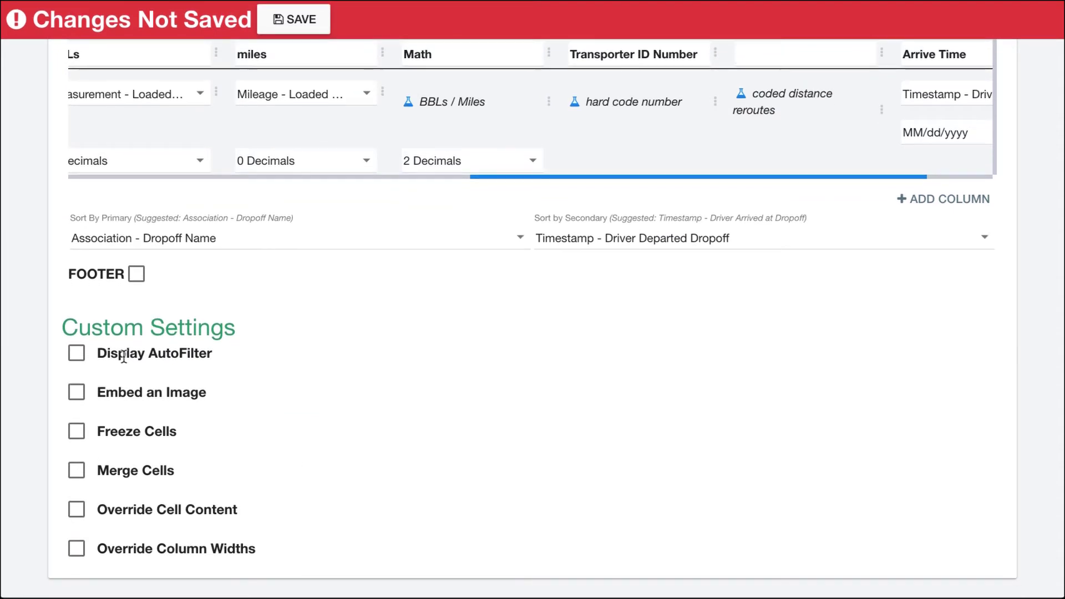
pyautogui.click(77, 354)
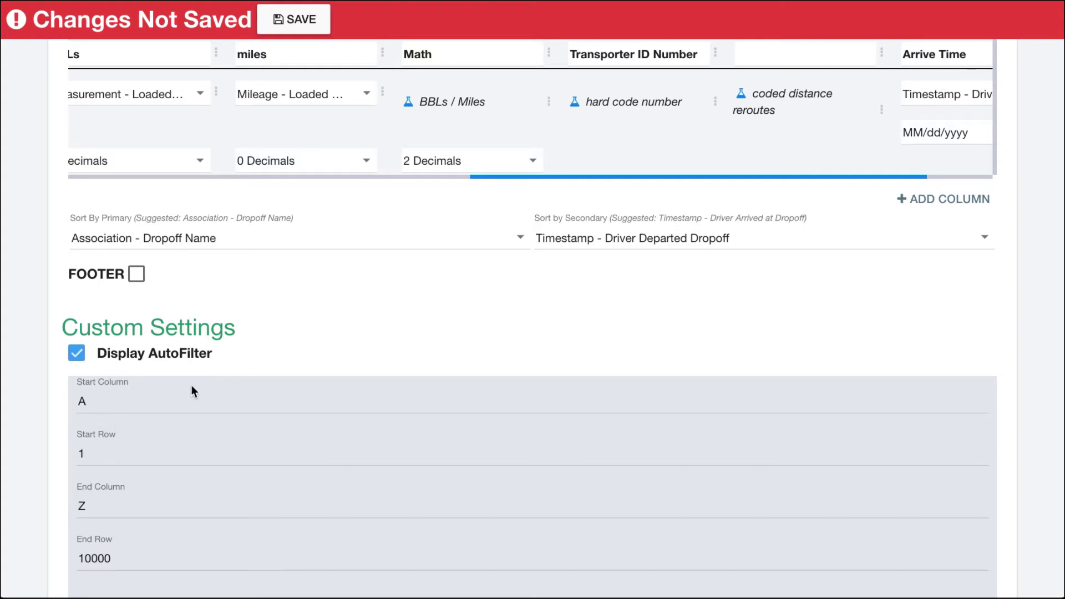
pyautogui.scroll(2, 192, 364)
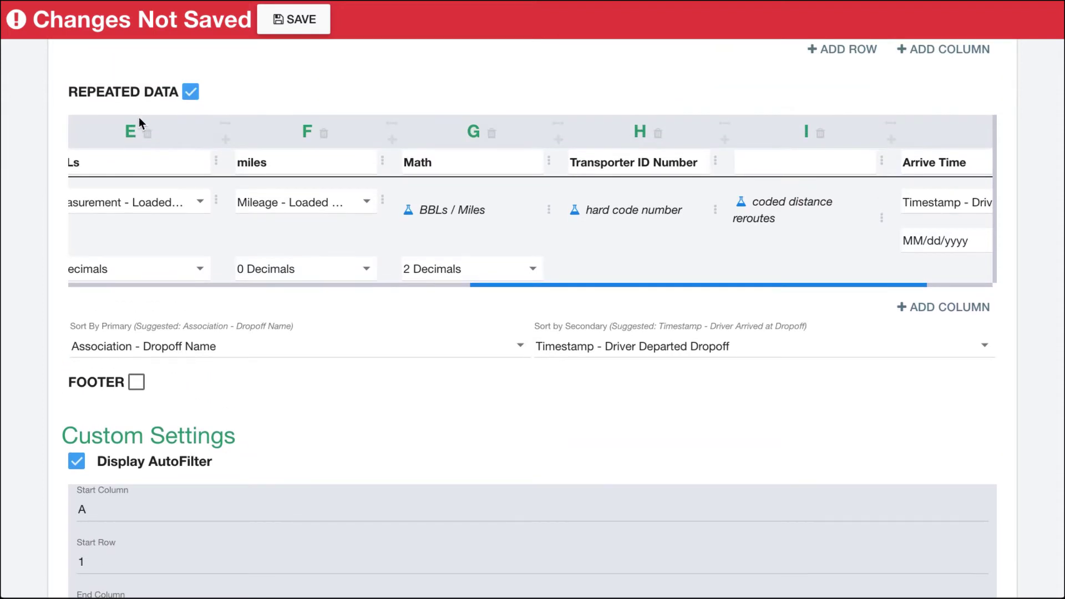
pyautogui.hscroll(-10, 149, 186)
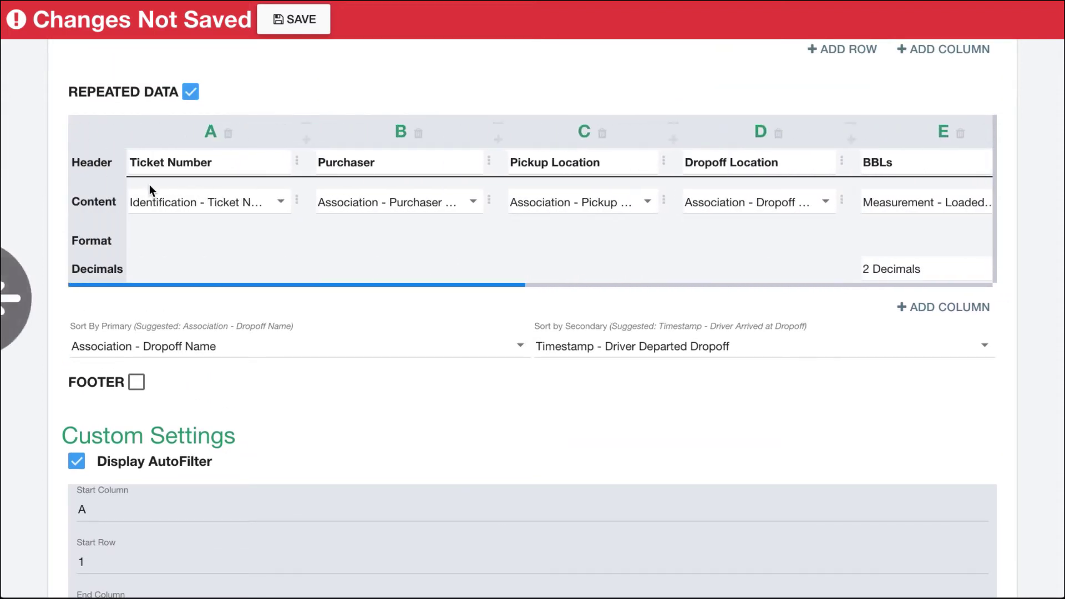
pyautogui.scroll(3, 268, 367)
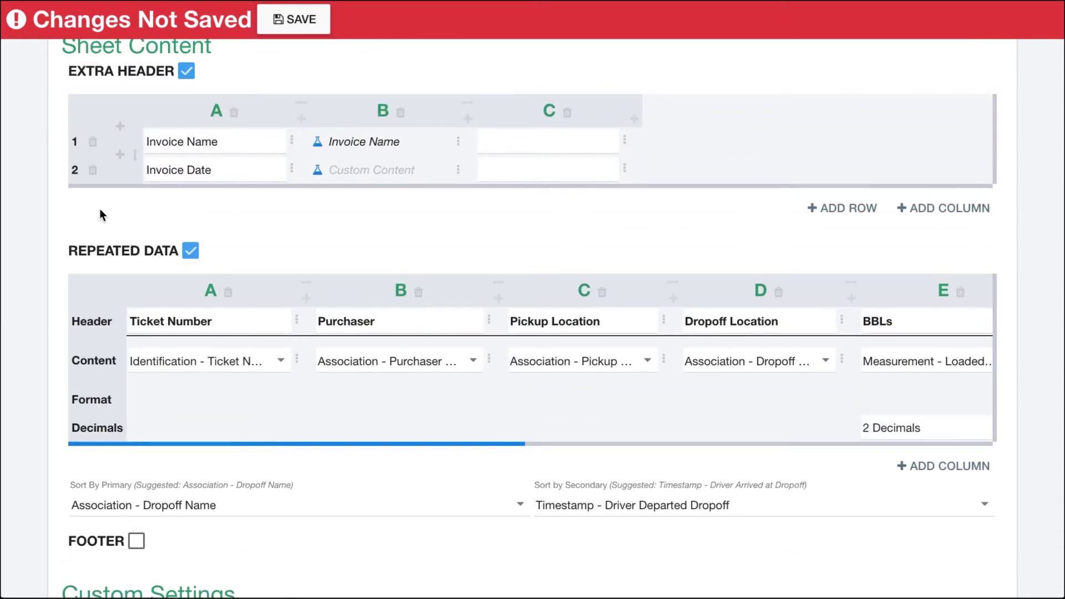
# Step: Set the AutoFilter Start Row to 3
pyautogui.scroll(-9, 100, 216)
pyautogui.click(90, 214)
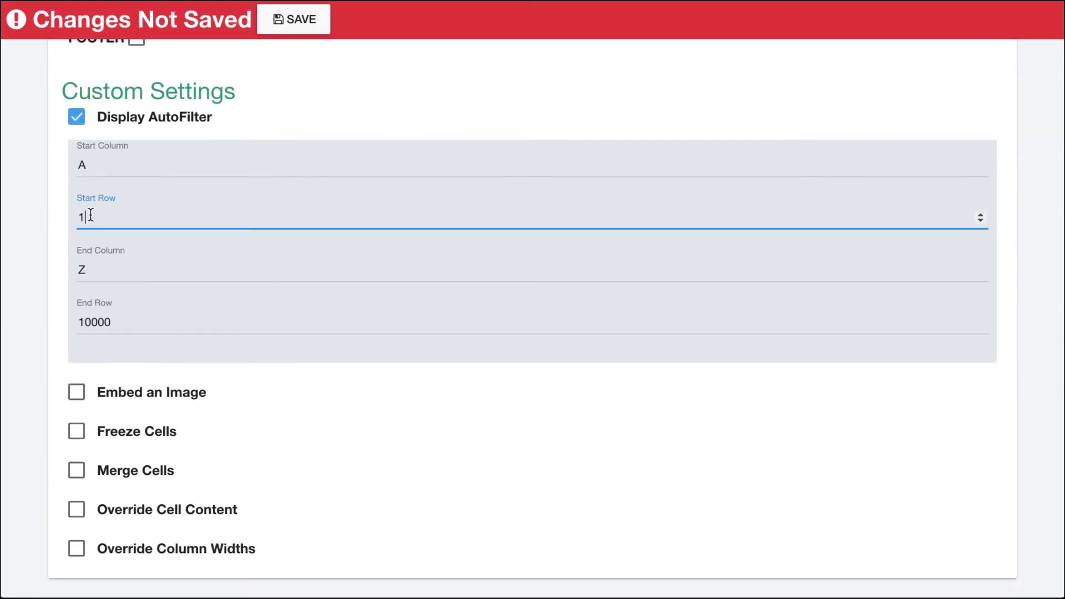
pyautogui.write('3')
pyautogui.click(58, 332)
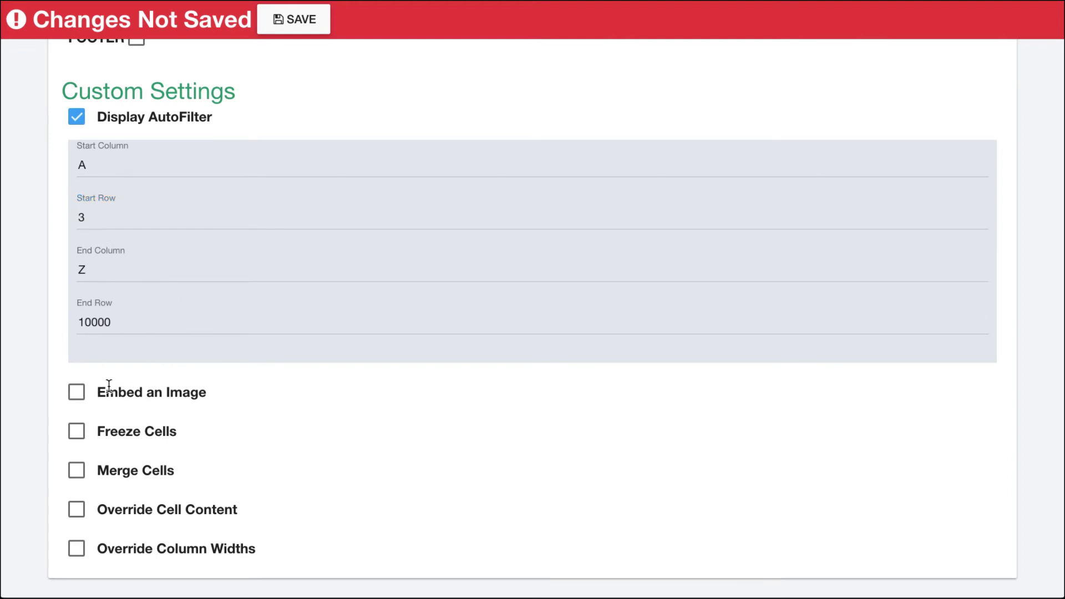
# Step: Turn on Freeze Cells and change Number of Frozen Rows from 1 to 3
pyautogui.click(78, 432)
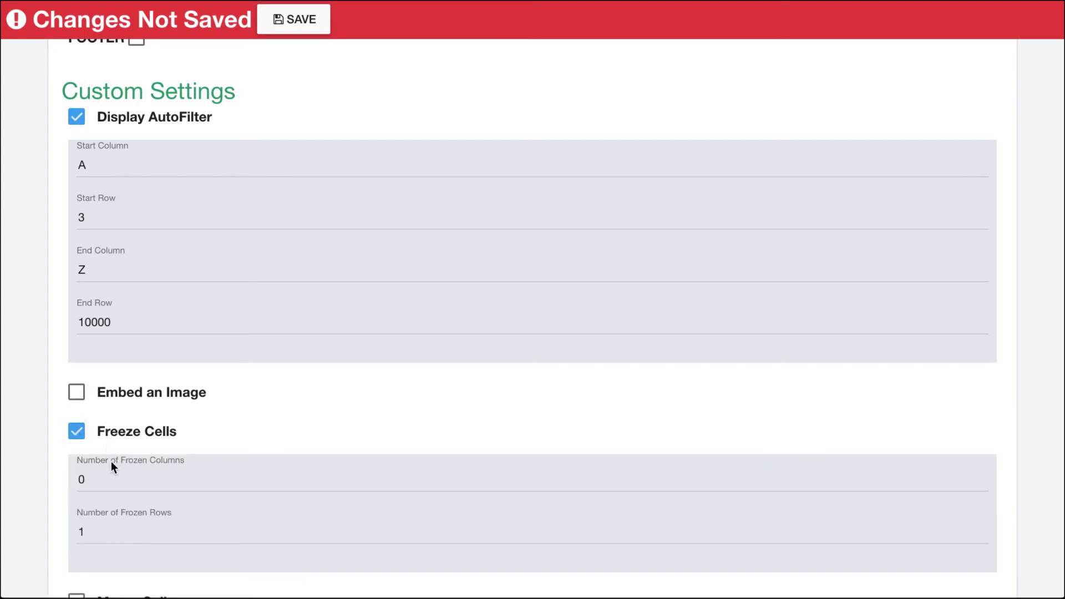
pyautogui.scroll(7, 249, 411)
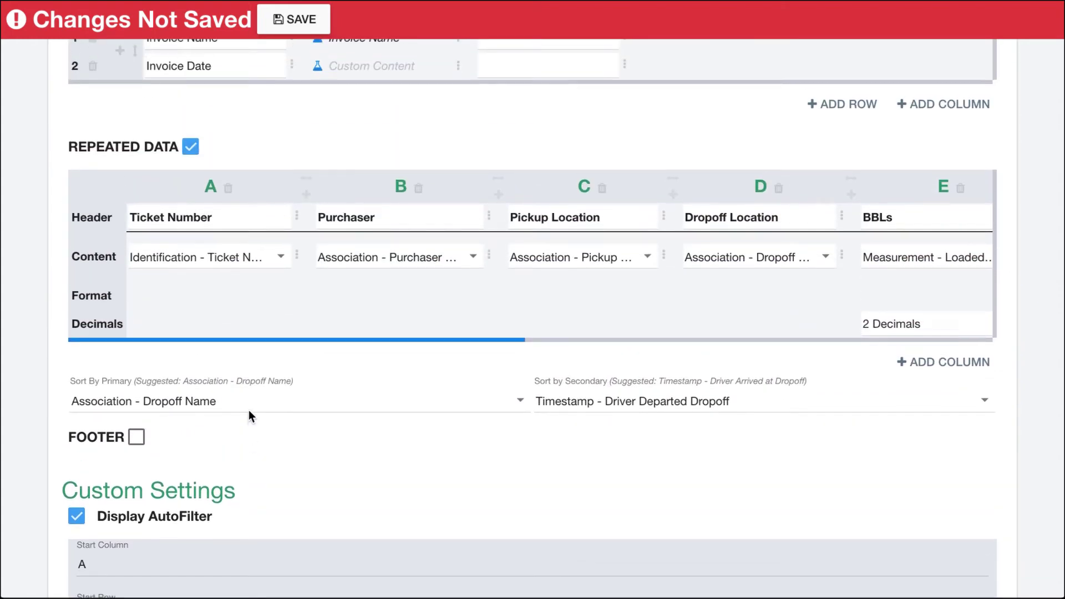
pyautogui.scroll(1, 249, 411)
pyautogui.scroll(-5, 248, 411)
pyautogui.scroll(-5, 248, 410)
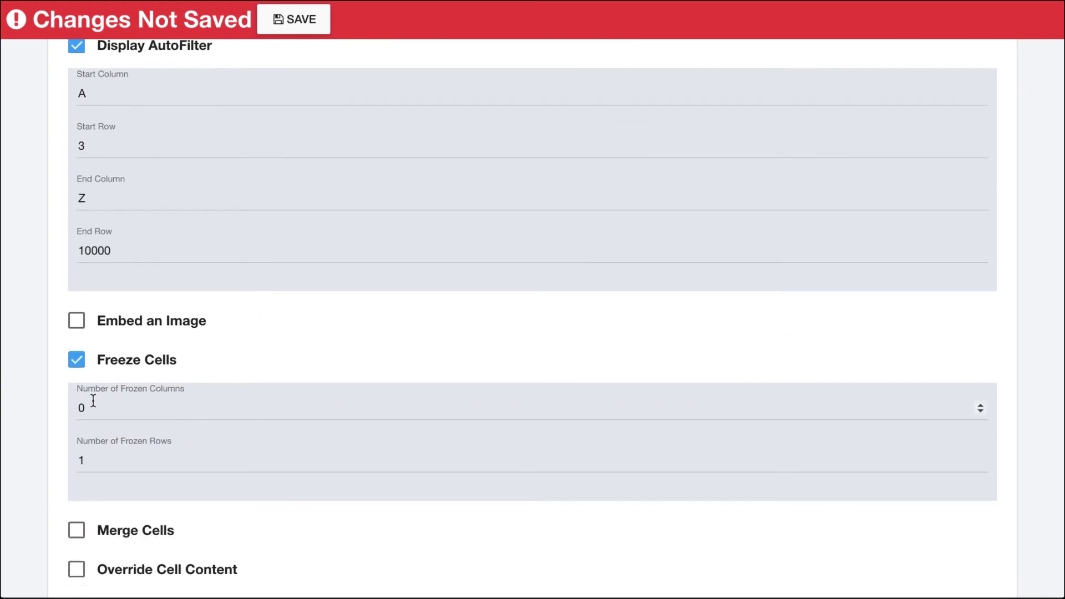
pyautogui.moveTo(86, 458); pyautogui.dragTo(68, 461)
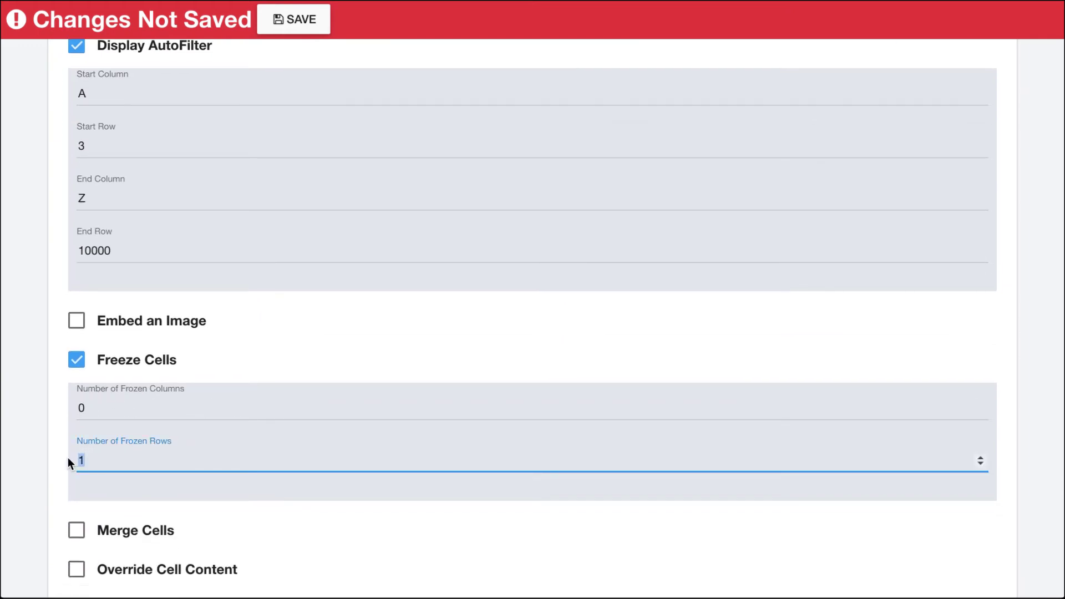
pyautogui.write('3')
pyautogui.click(49, 451)
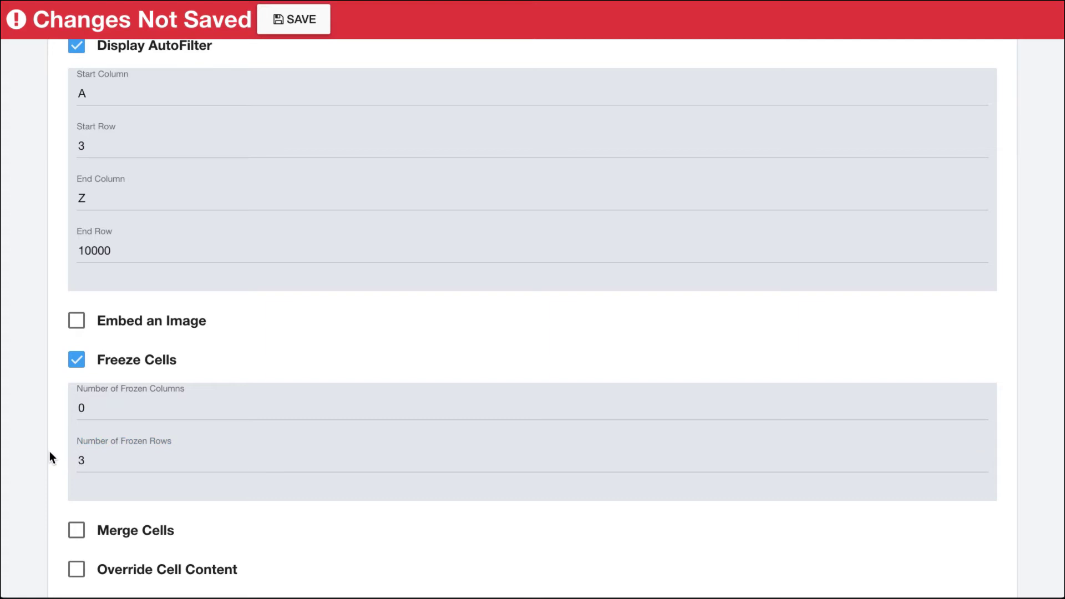
pyautogui.scroll(-2, 49, 451)
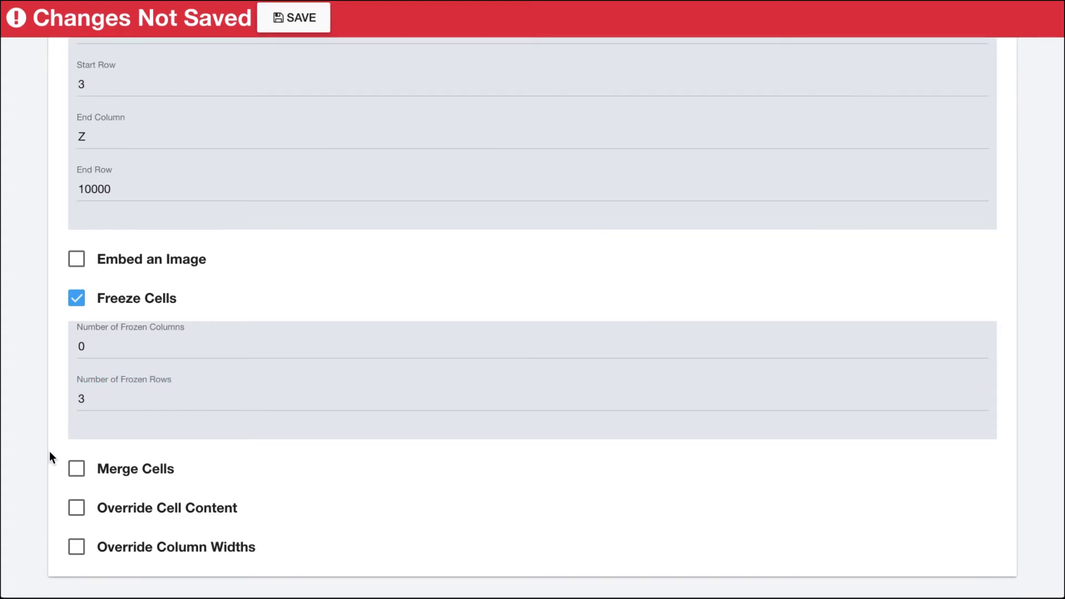
# Step: Turn on Merge Cells and add a new merged cell range
pyautogui.click(77, 477)
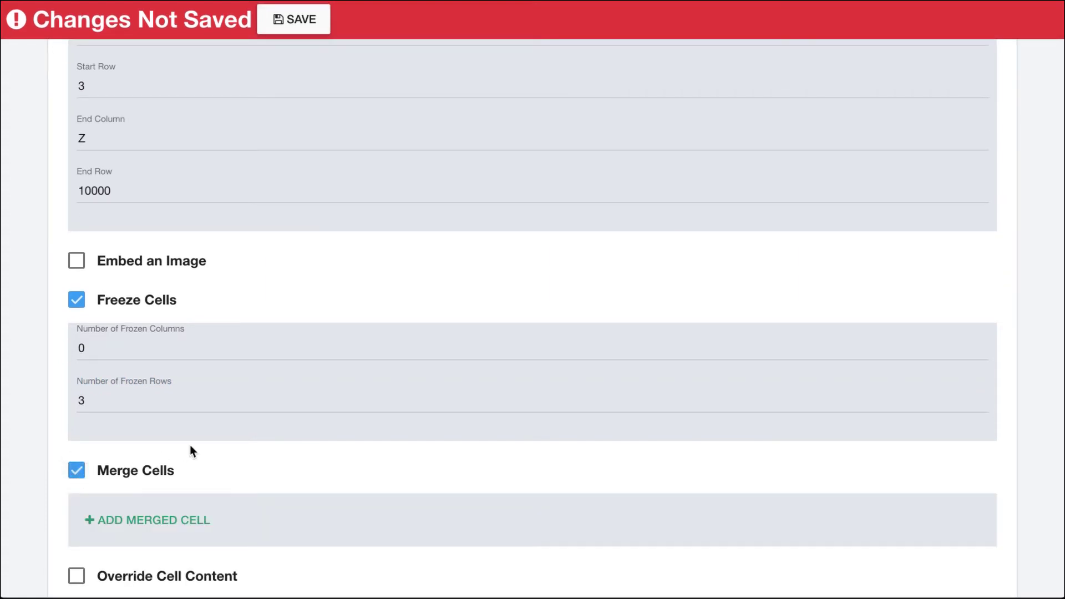
pyautogui.scroll(5, 190, 446)
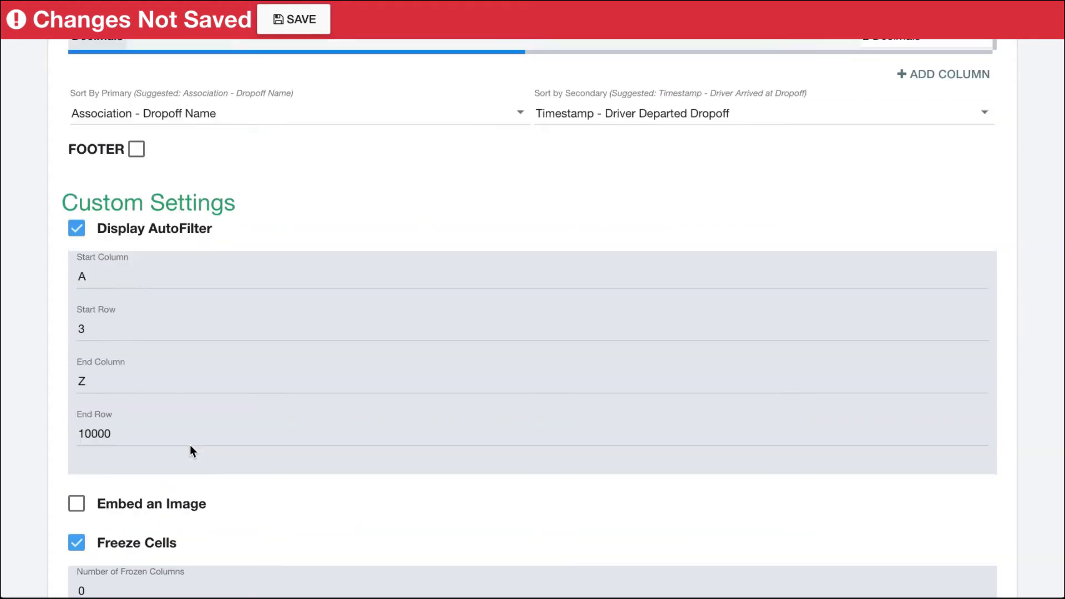
pyautogui.scroll(8, 190, 445)
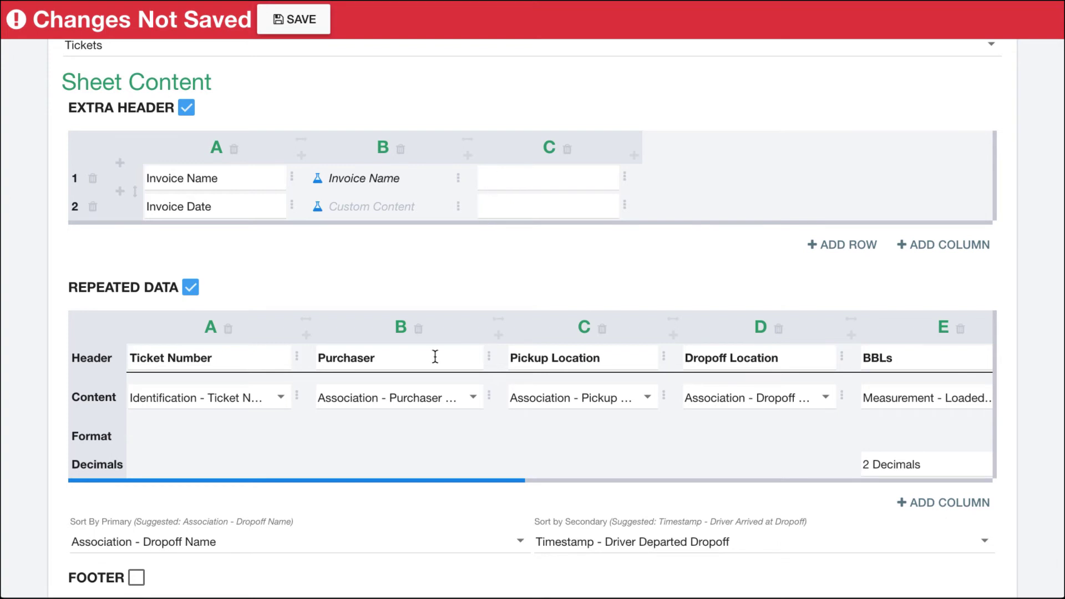
pyautogui.scroll(-13, 435, 356)
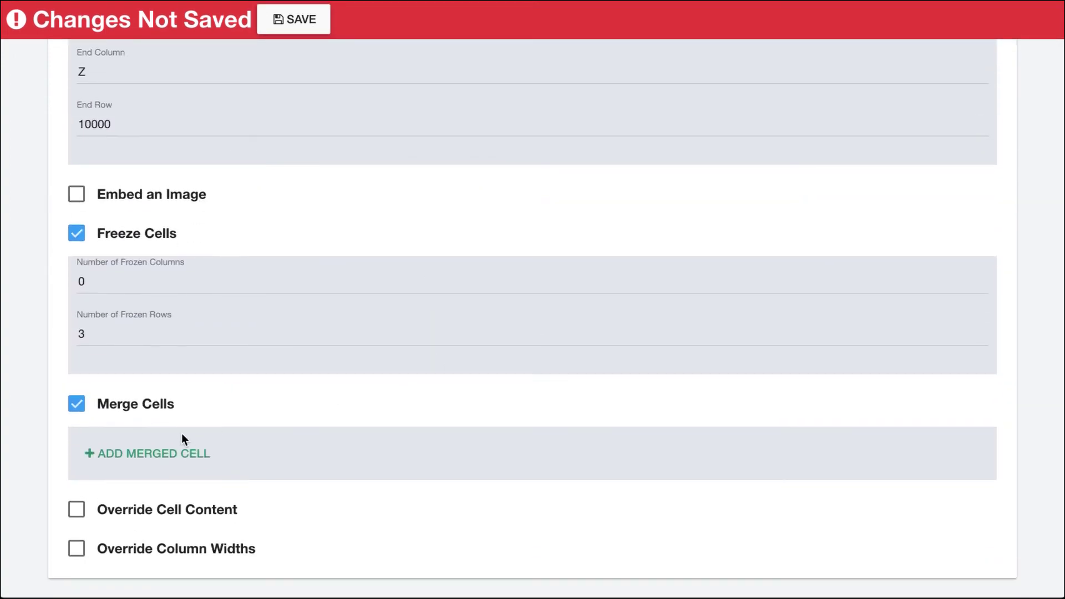
pyautogui.click(170, 453)
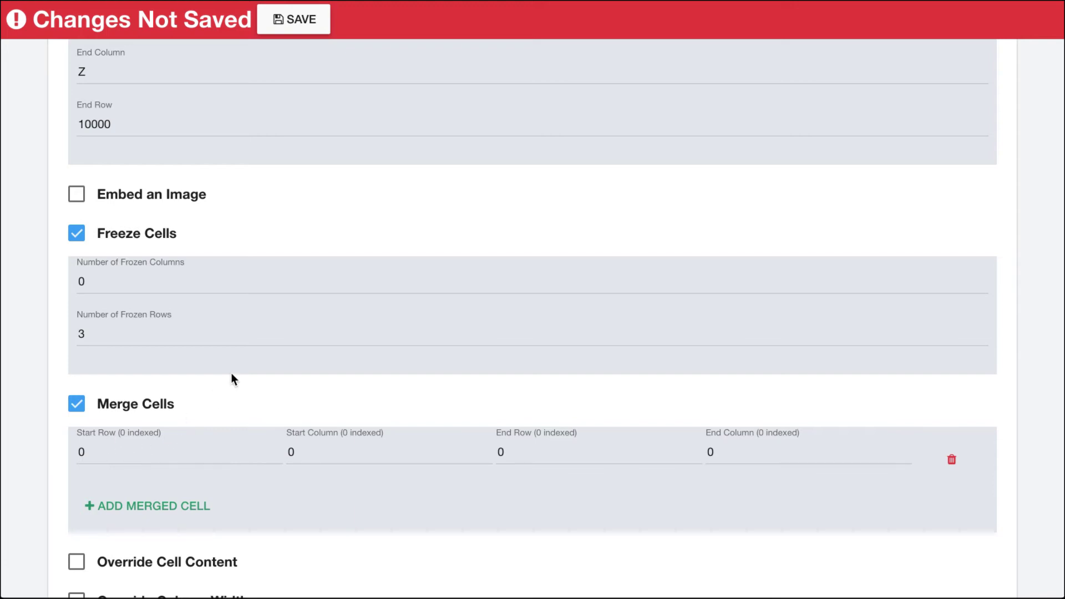
# Step: Set the merged range to Start Row 0, Start Column 2, End Row 1, End Column 2
pyautogui.scroll(15, 231, 372)
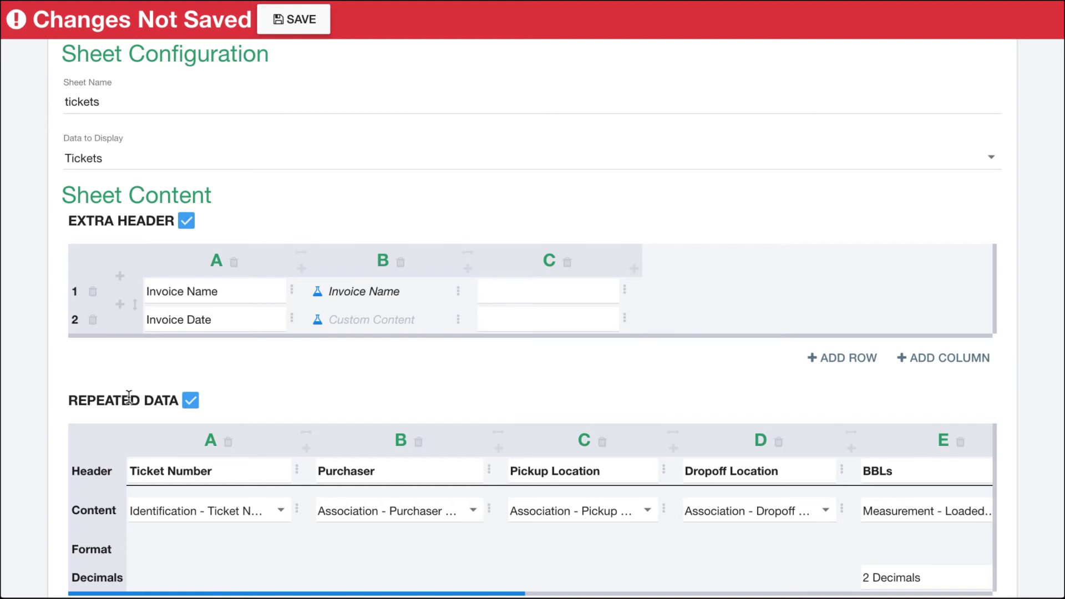
pyautogui.scroll(-15, 128, 397)
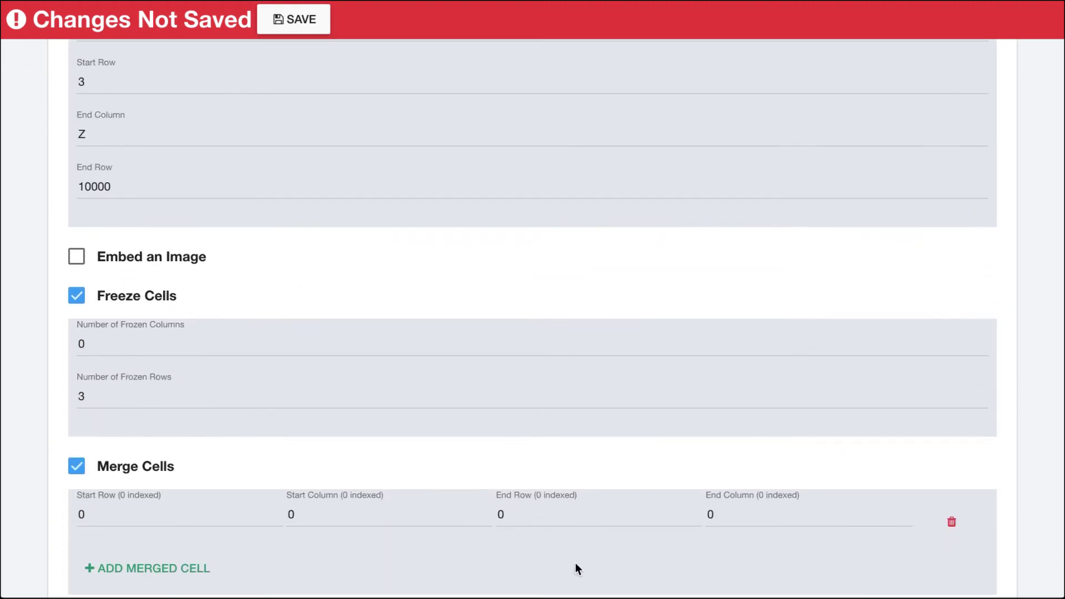
pyautogui.moveTo(517, 515); pyautogui.dragTo(483, 515)
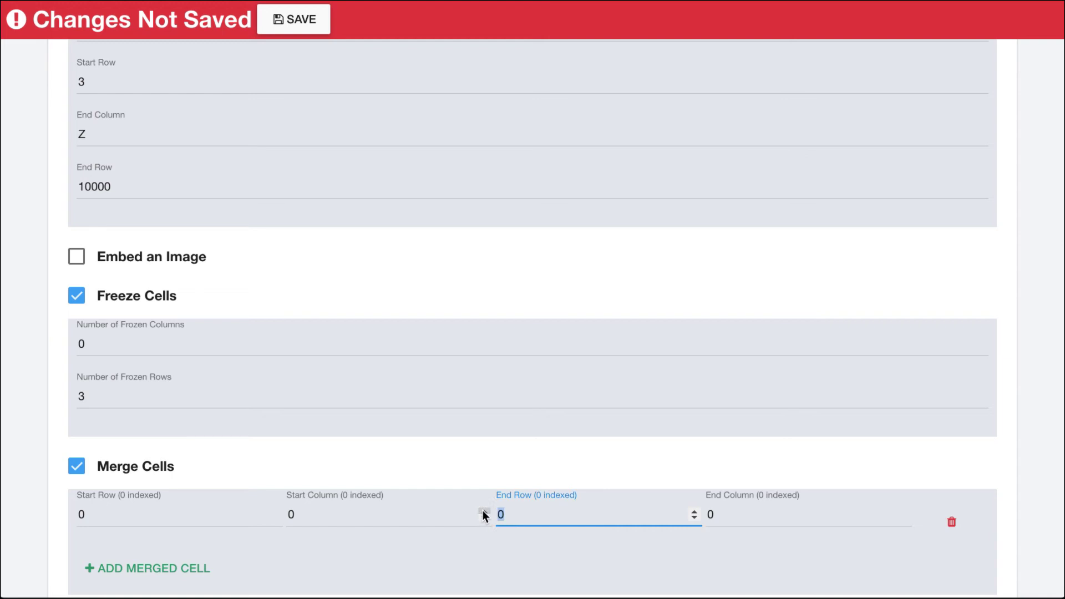
pyautogui.write('1')
pyautogui.click(292, 514)
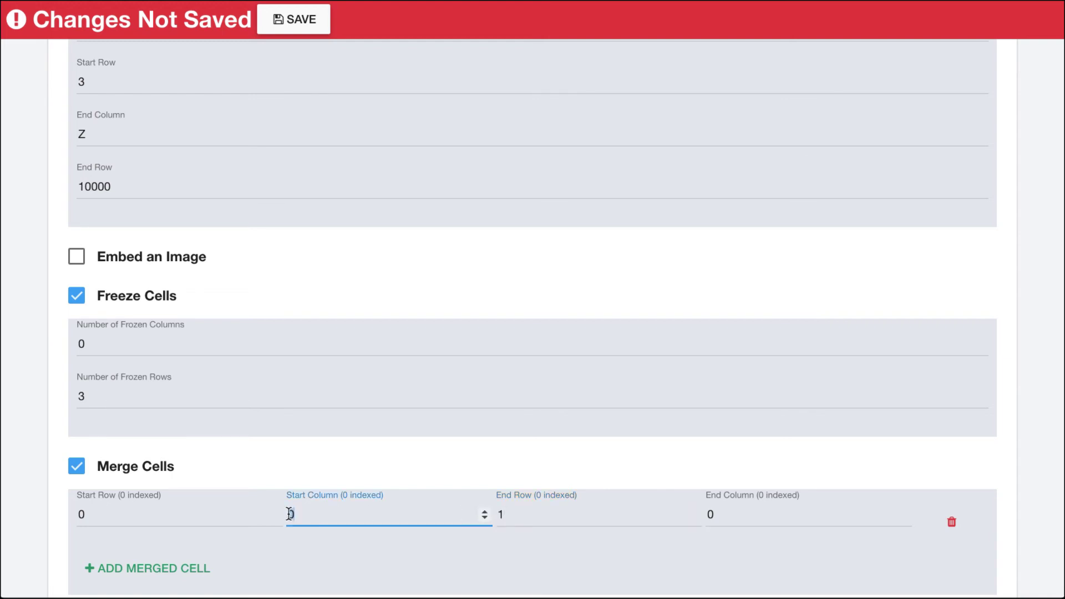
pyautogui.doubleClick(725, 514)
pyautogui.write('2')
pyautogui.click(674, 553)
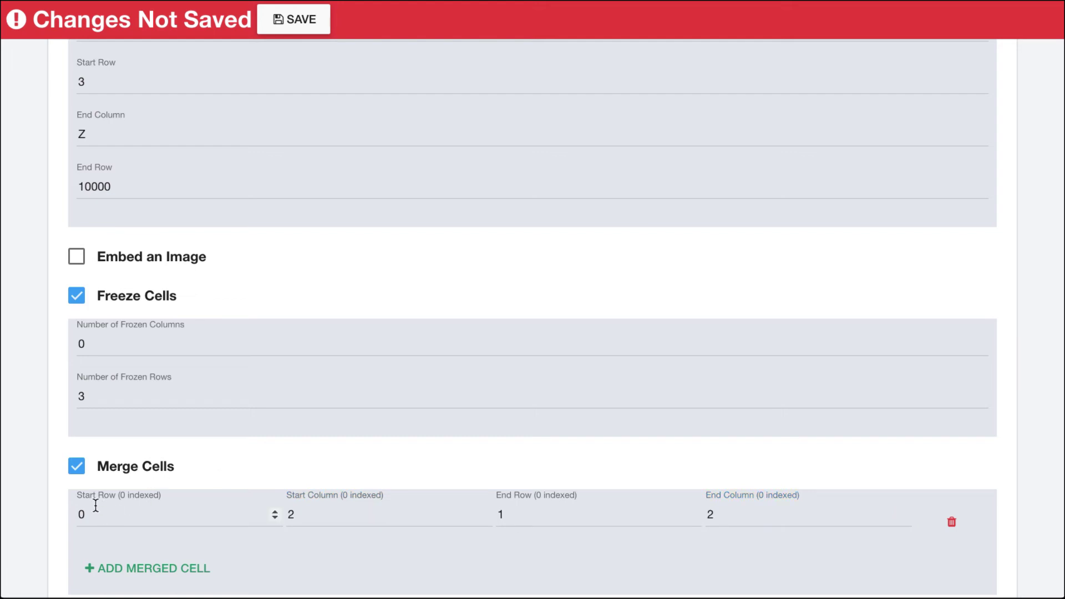
pyautogui.scroll(15, 318, 374)
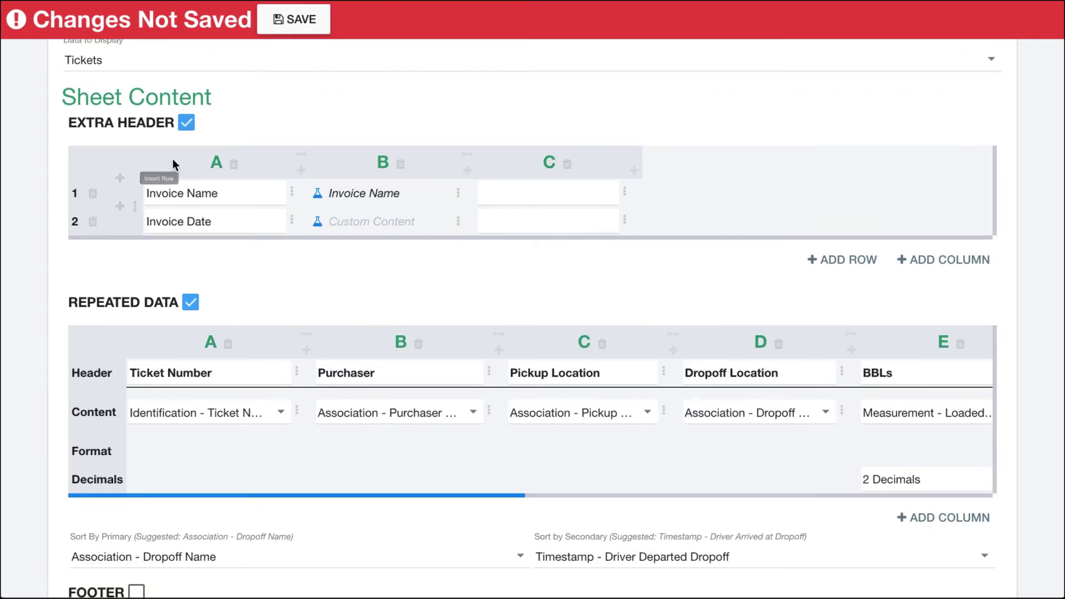
pyautogui.scroll(-15, 465, 288)
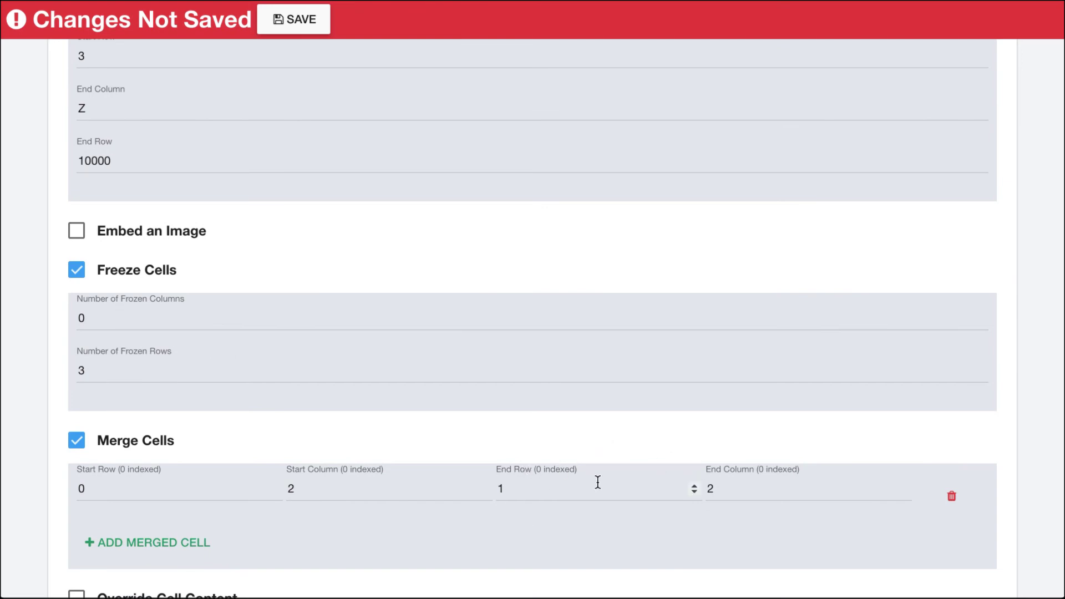
pyautogui.scroll(15, 580, 427)
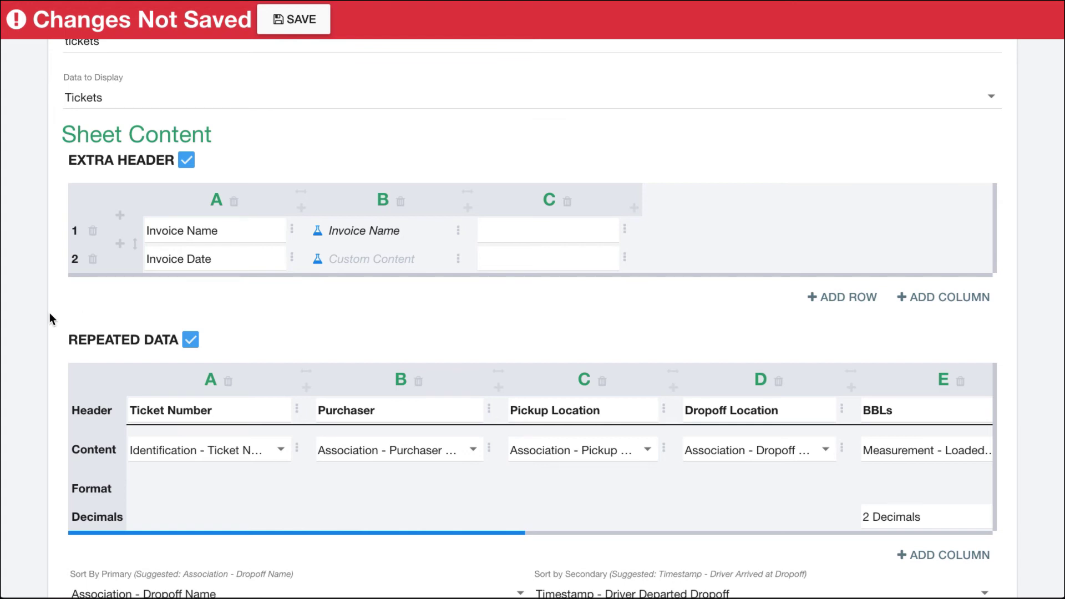
pyautogui.scroll(-15, 52, 314)
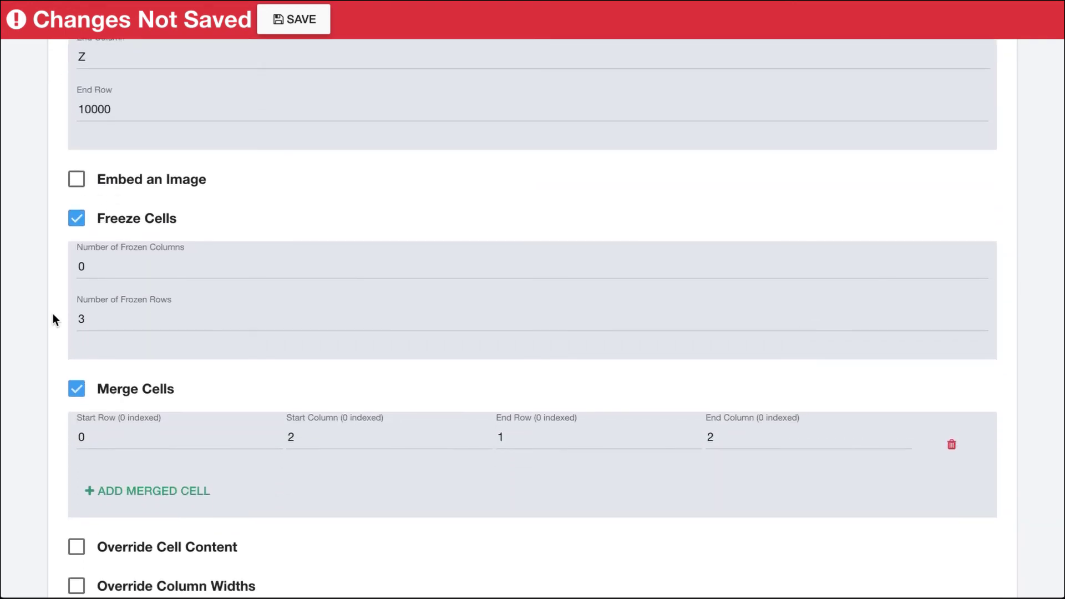
pyautogui.scroll(-2, 52, 314)
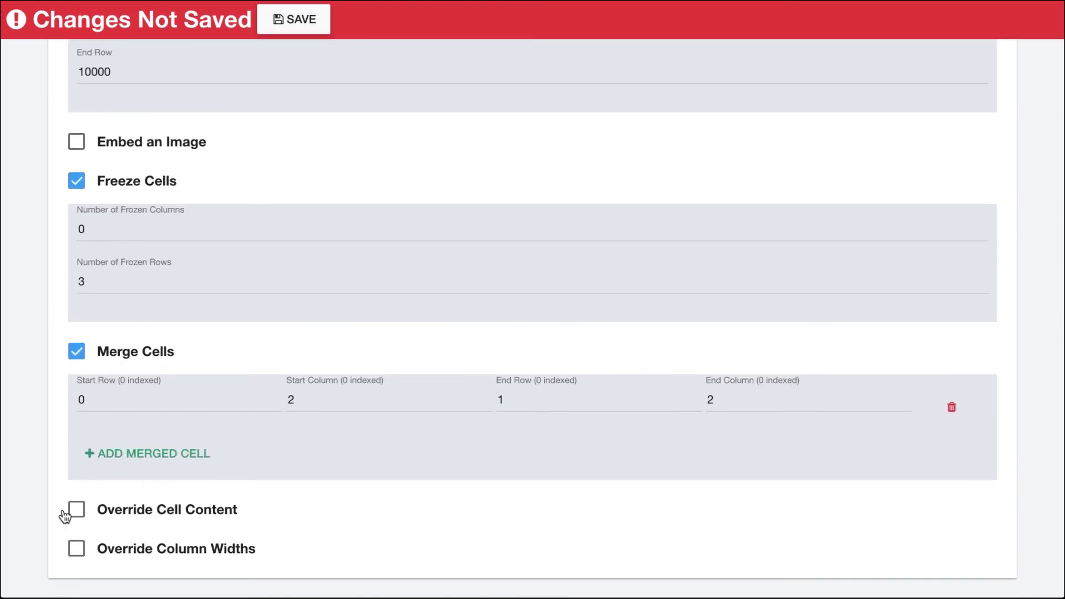
pyautogui.click(76, 509)
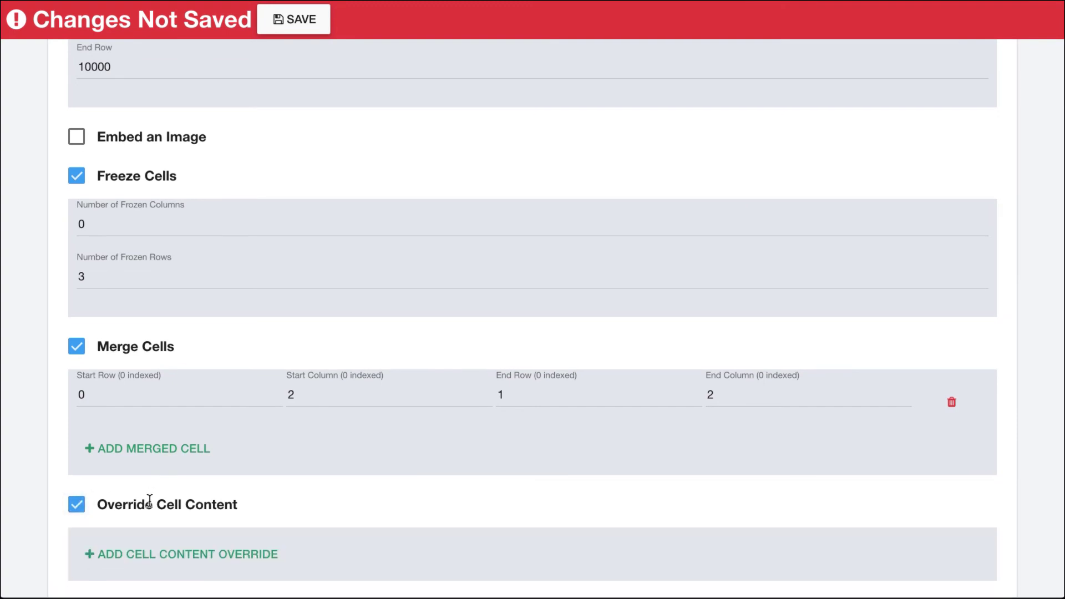
pyautogui.scroll(-2, 148, 504)
pyautogui.click(146, 506)
pyautogui.scroll(-3, 242, 506)
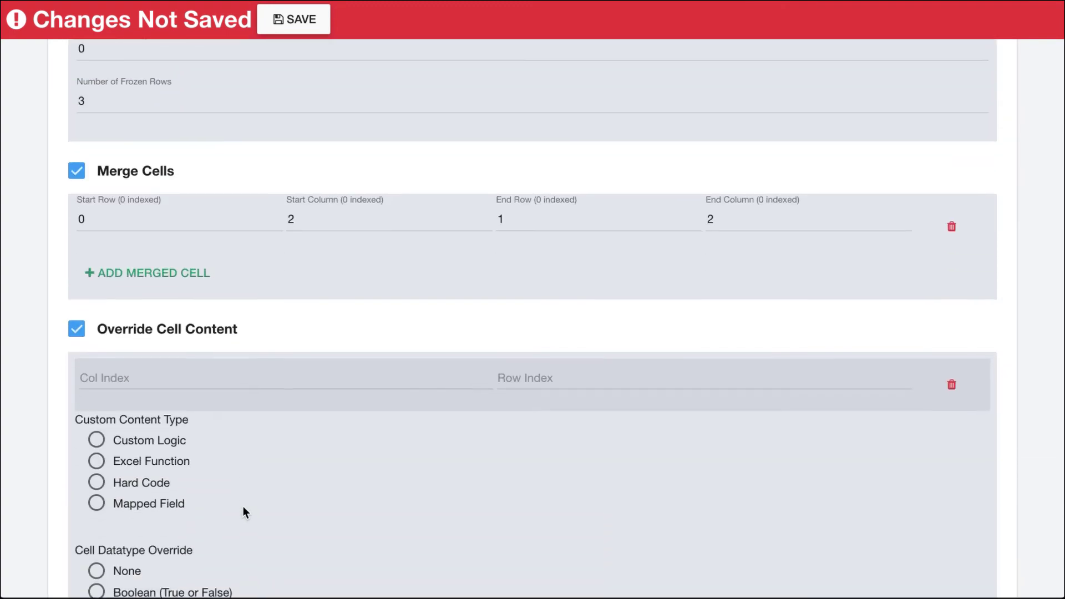
pyautogui.scroll(8, 242, 506)
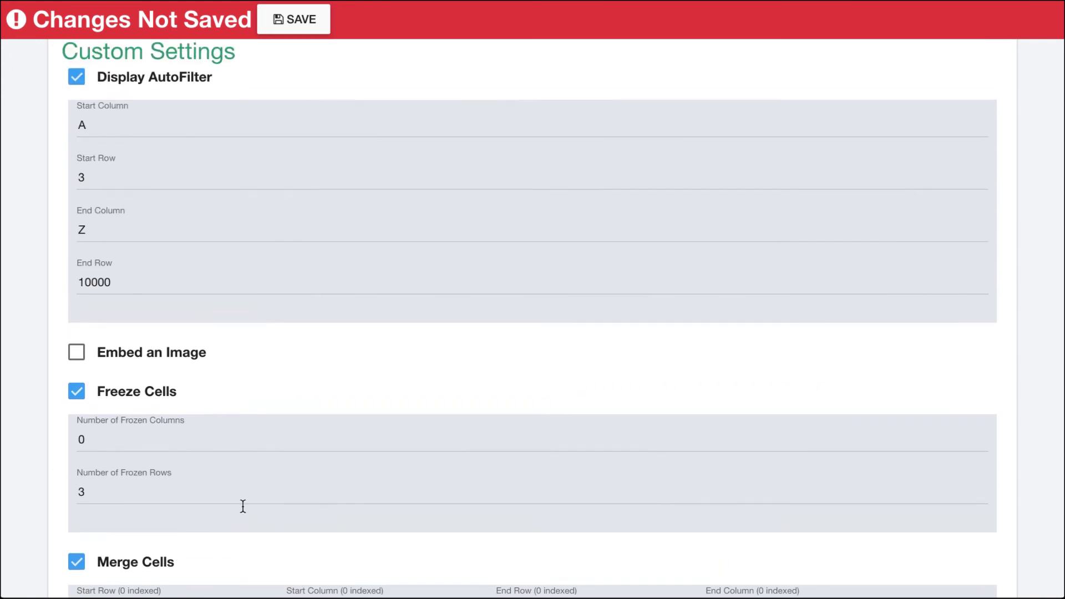
pyautogui.scroll(6, 243, 505)
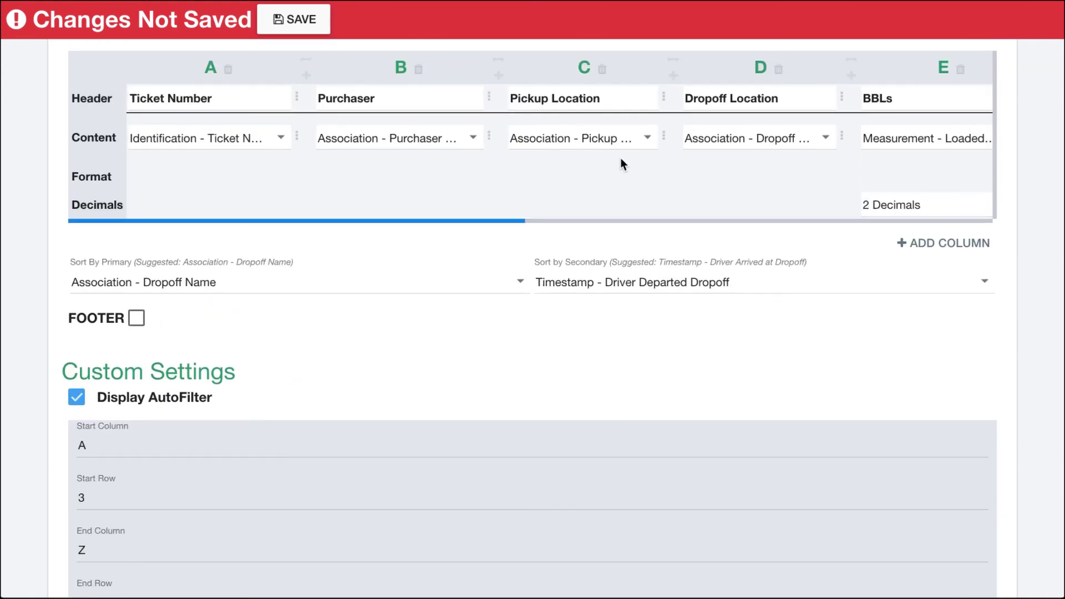
pyautogui.scroll(-15, 436, 354)
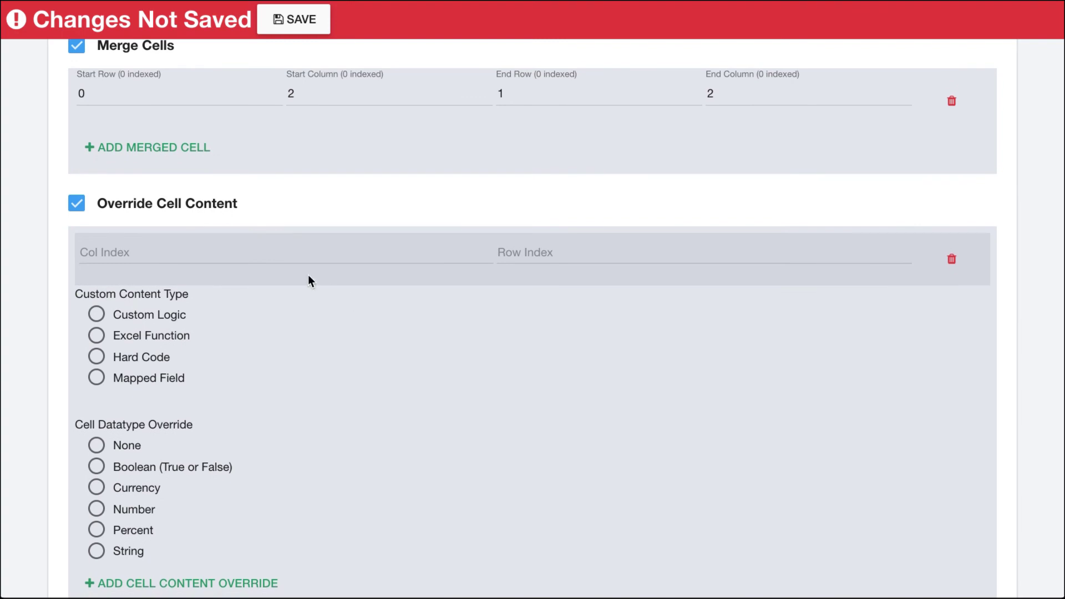
pyautogui.click(161, 315)
pyautogui.click(142, 337)
pyautogui.click(134, 358)
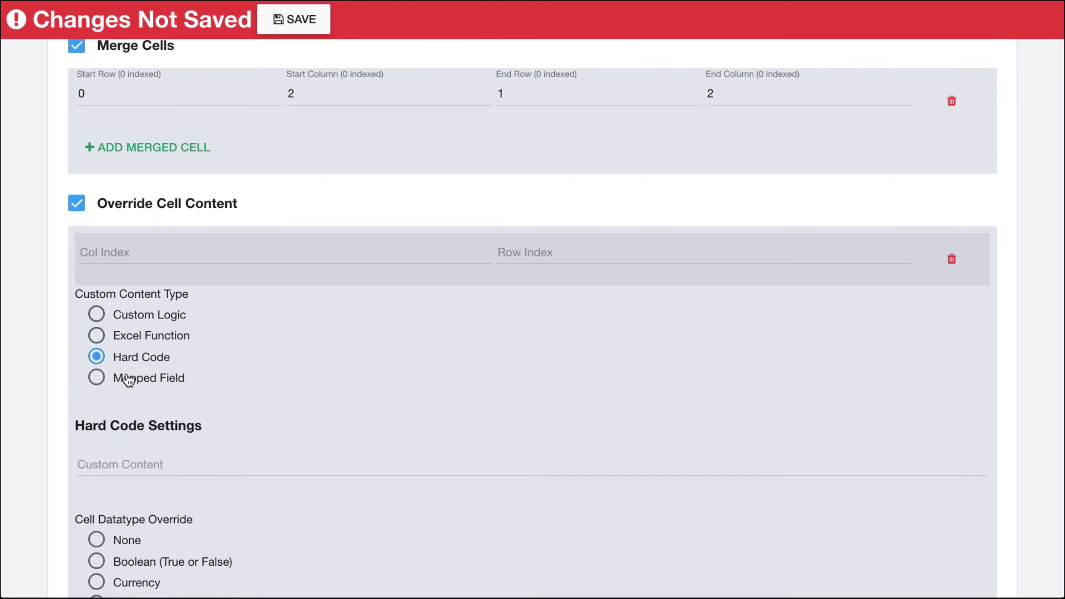
pyautogui.click(136, 377)
pyautogui.click(122, 257)
pyautogui.click(526, 263)
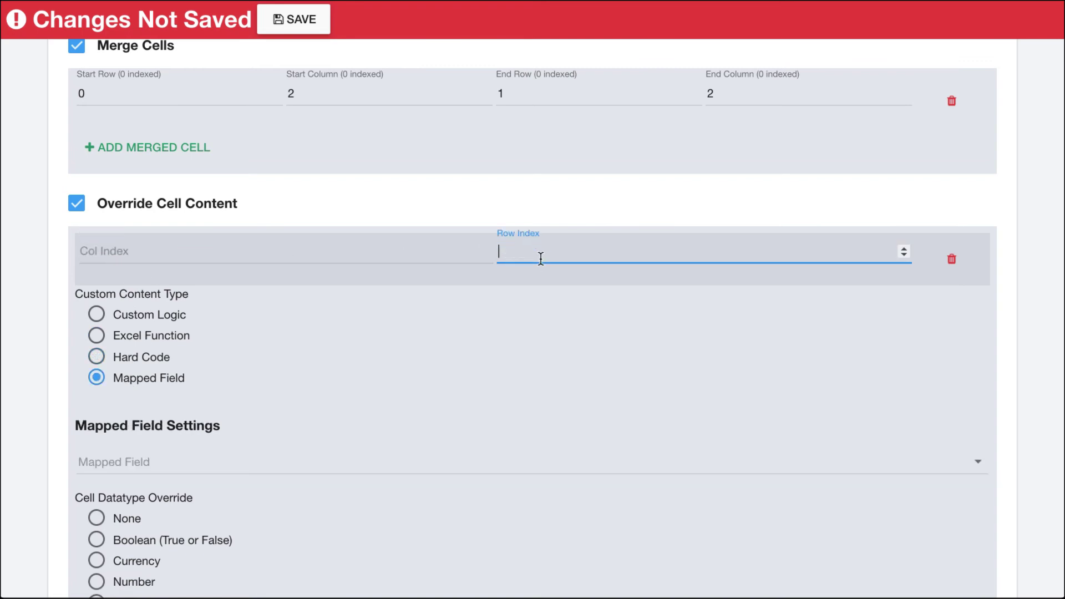
pyautogui.scroll(-2, 282, 387)
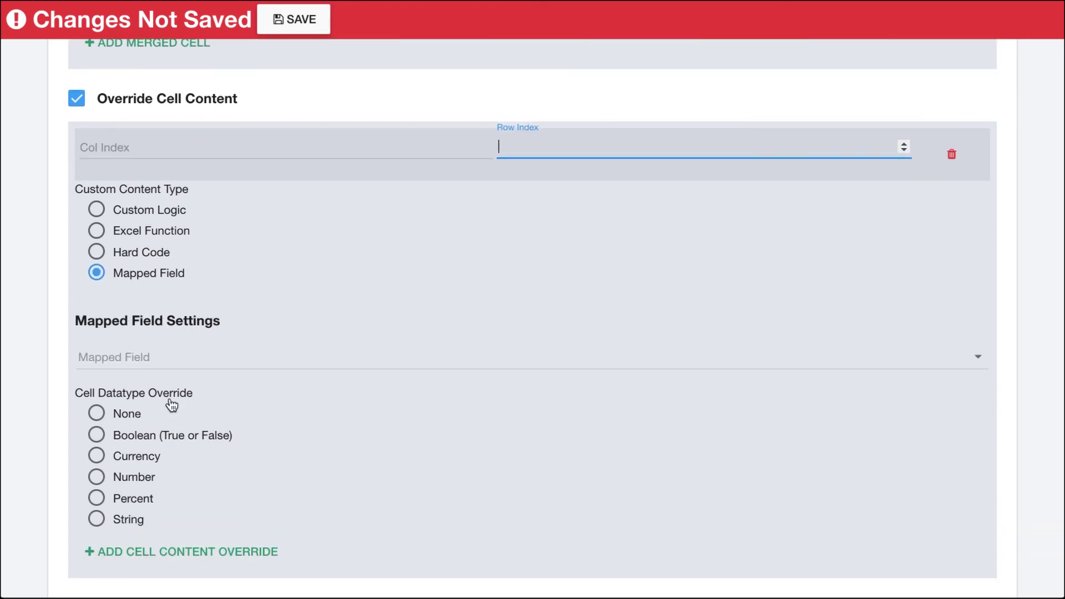
pyautogui.click(126, 231)
pyautogui.click(119, 254)
pyautogui.scroll(-1, 311, 335)
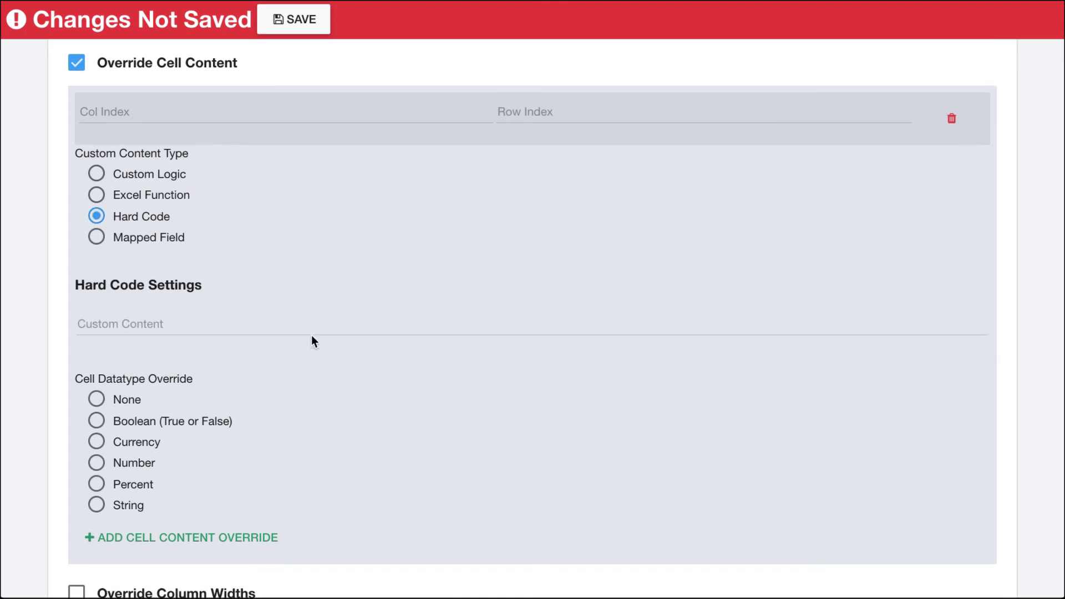
pyautogui.click(248, 528)
pyautogui.scroll(-4, 311, 483)
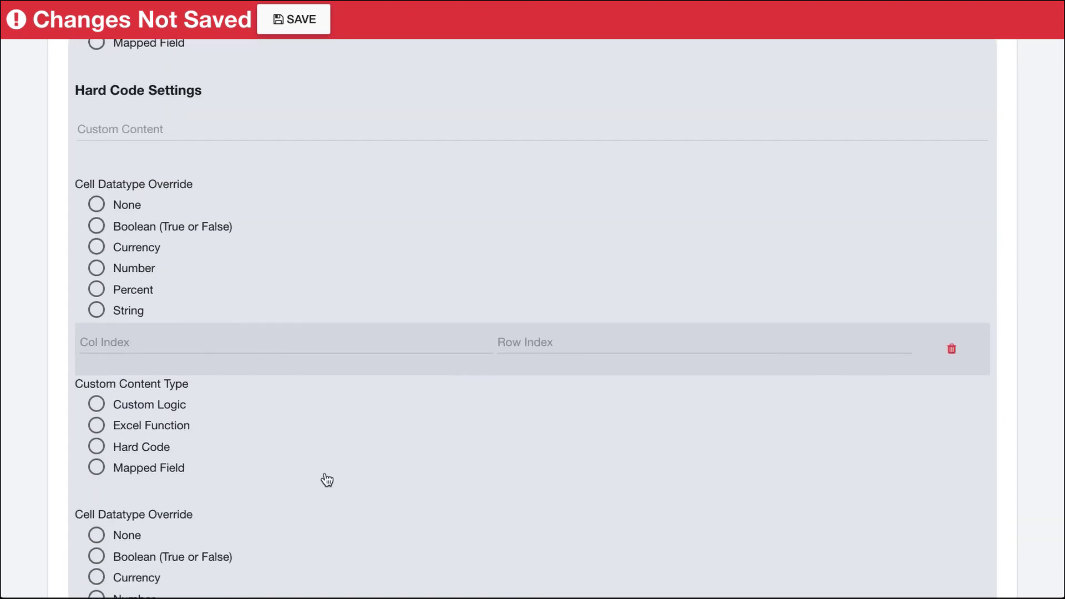
pyautogui.scroll(5, 325, 480)
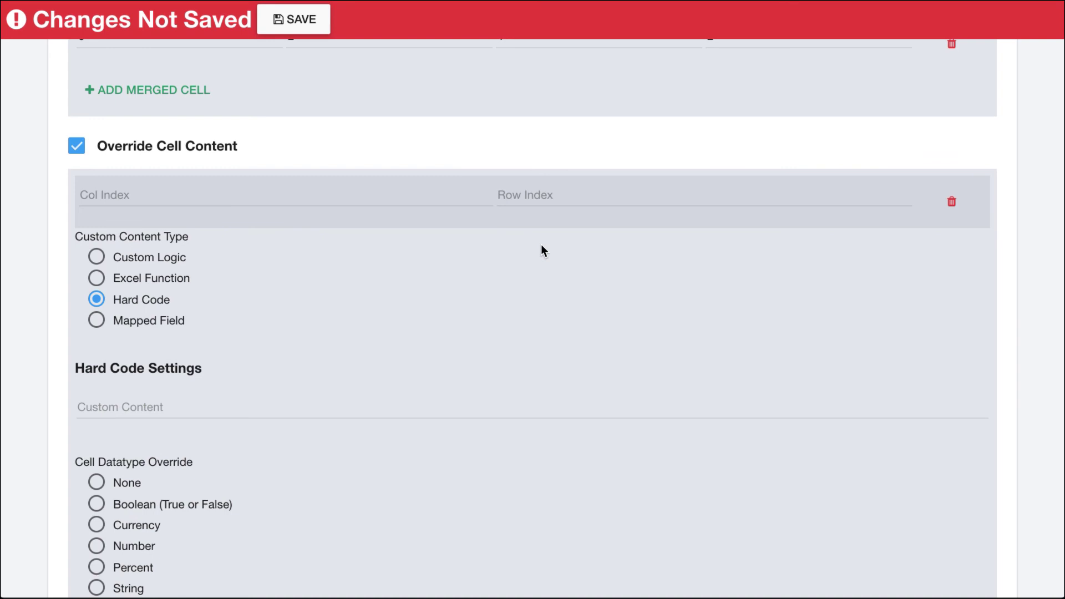
pyautogui.click(955, 206)
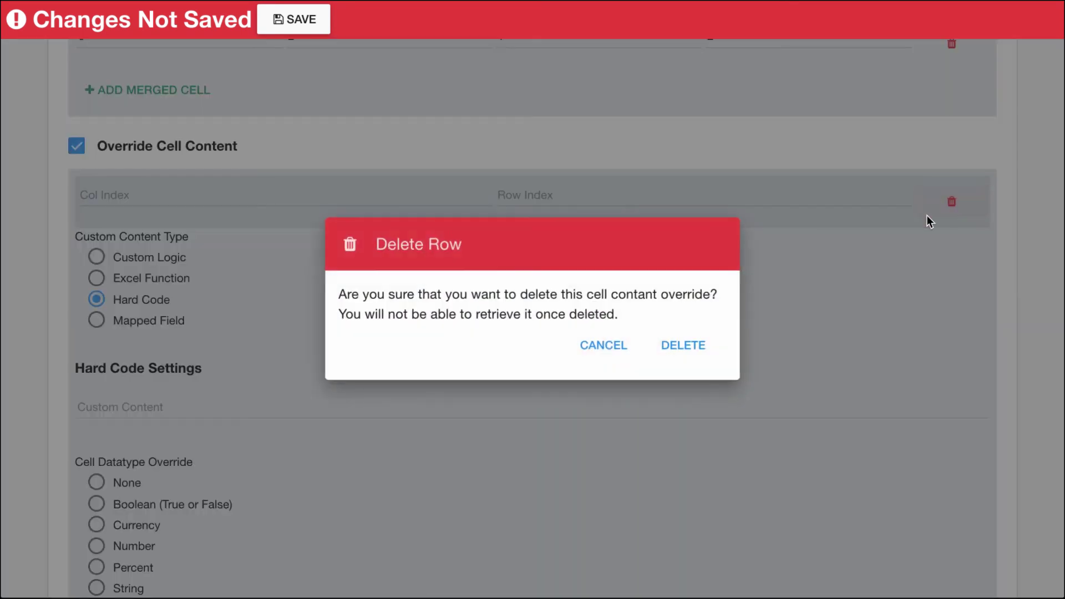
pyautogui.click(679, 355)
pyautogui.click(955, 203)
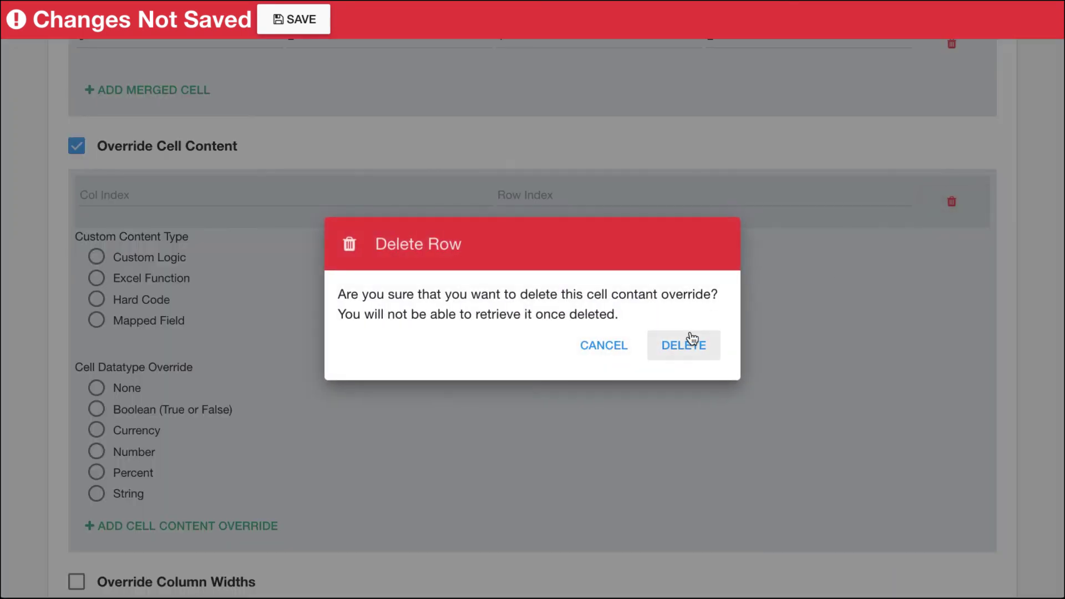
pyautogui.click(680, 343)
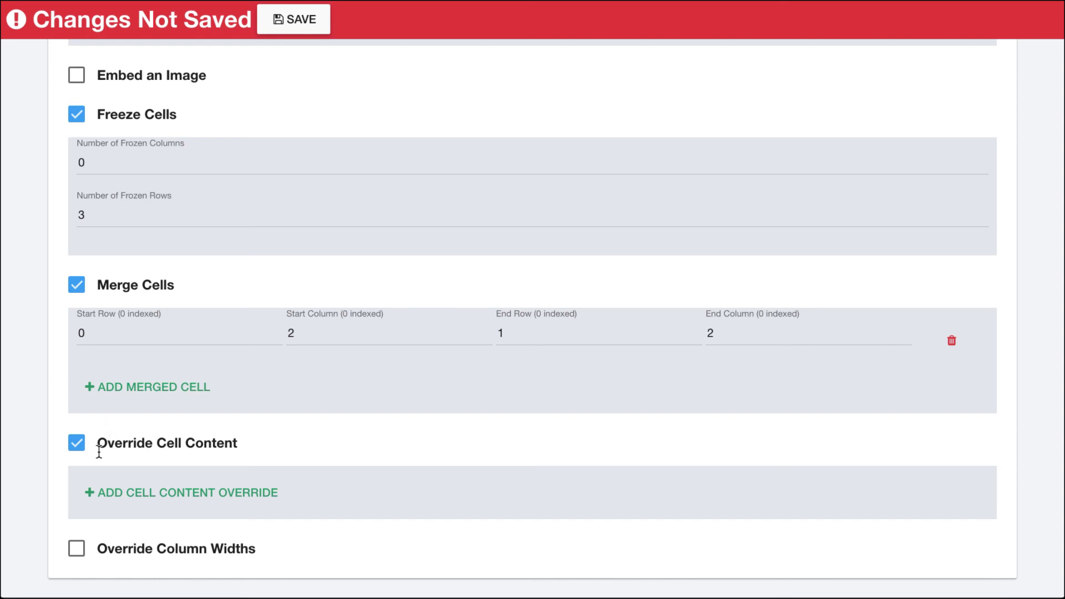
pyautogui.click(79, 446)
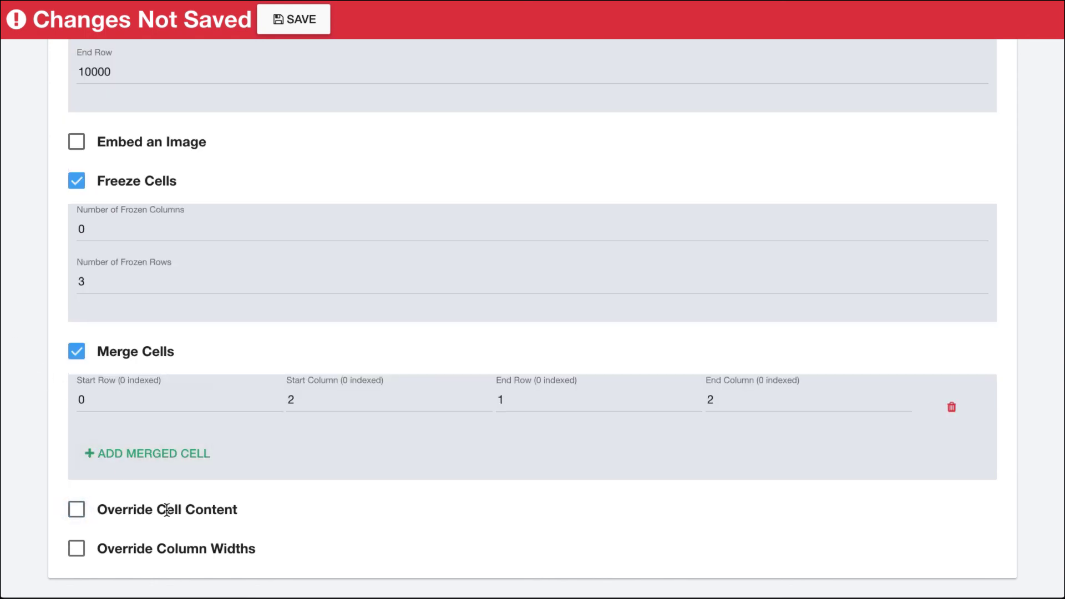
pyautogui.click(75, 549)
pyautogui.click(75, 549)
pyautogui.scroll(1, 295, 463)
pyautogui.scroll(10, 295, 464)
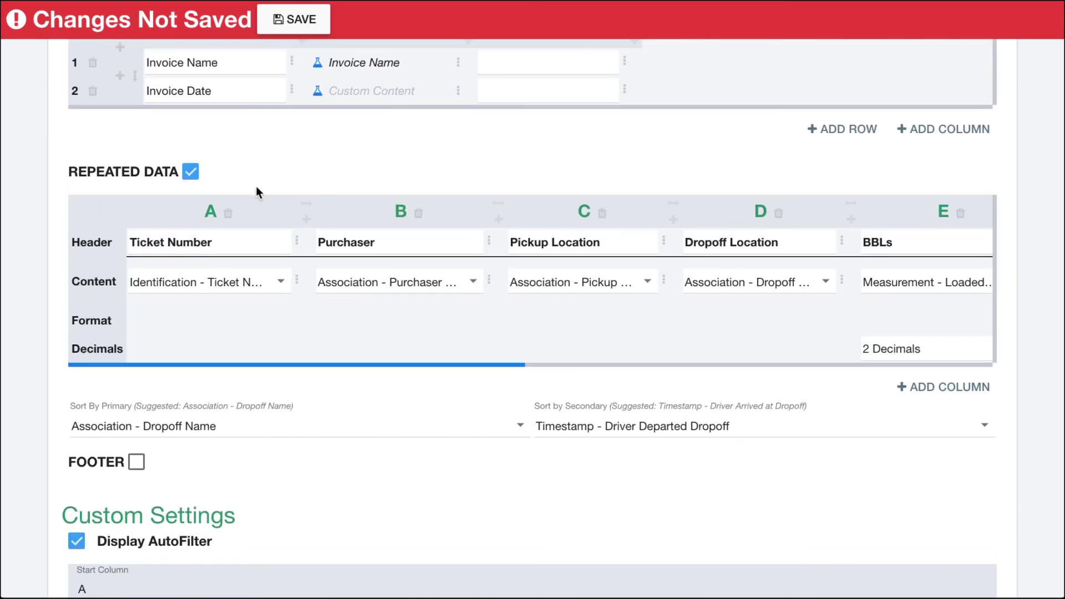
pyautogui.scroll(-11, 304, 438)
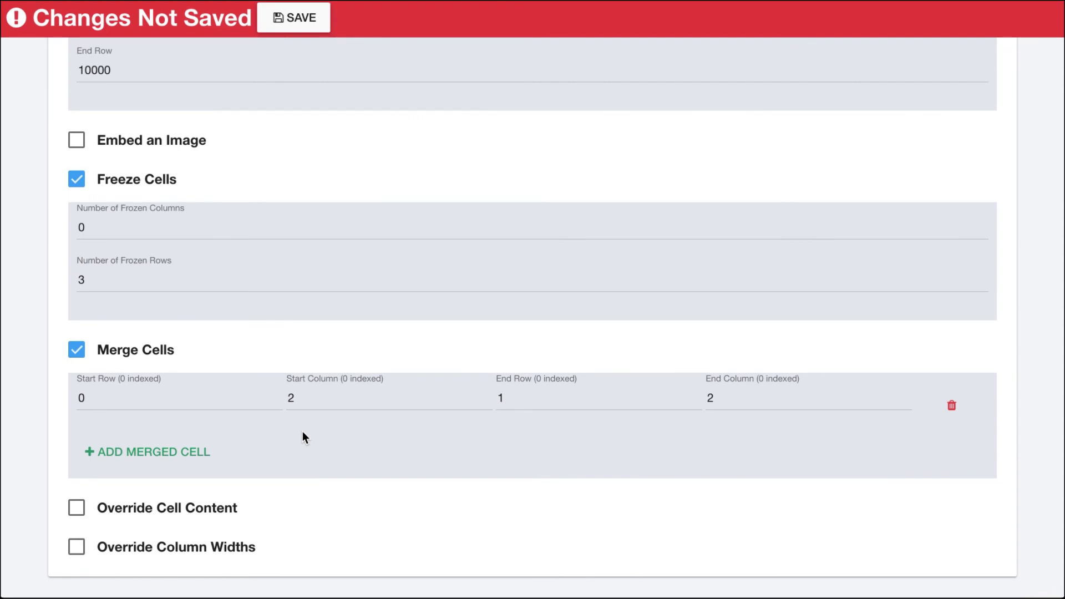
pyautogui.click(76, 547)
pyautogui.scroll(-1, 262, 488)
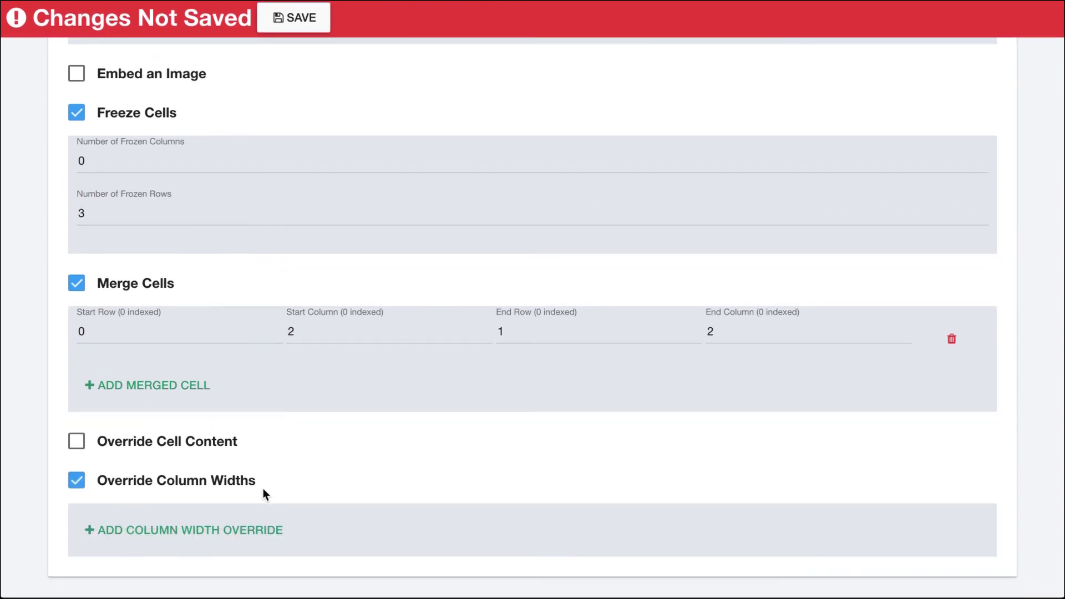
pyautogui.click(207, 528)
pyautogui.scroll(-1, 249, 489)
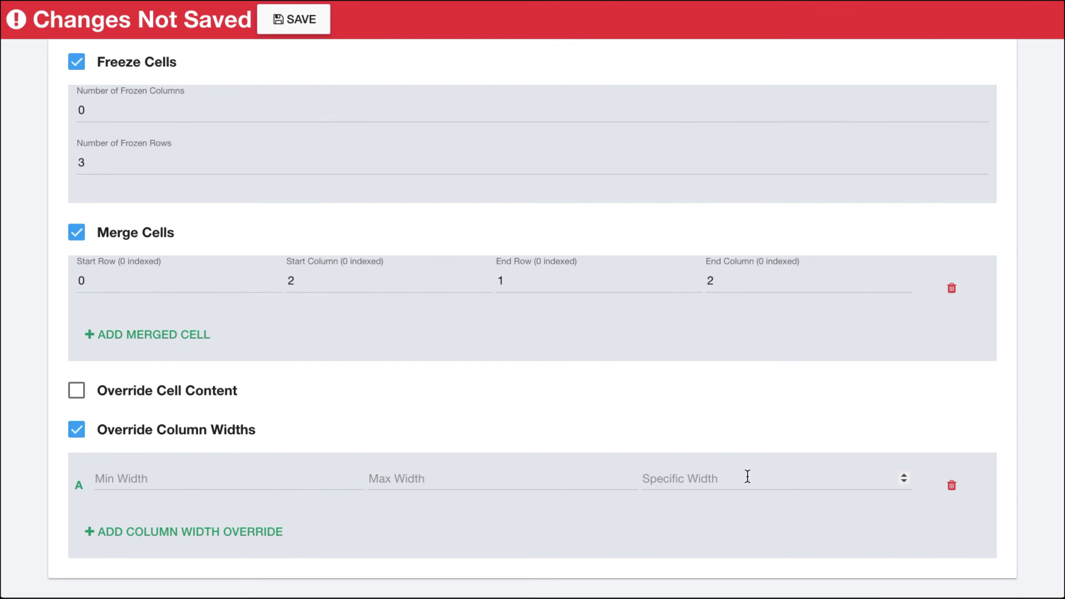
pyautogui.click(111, 538)
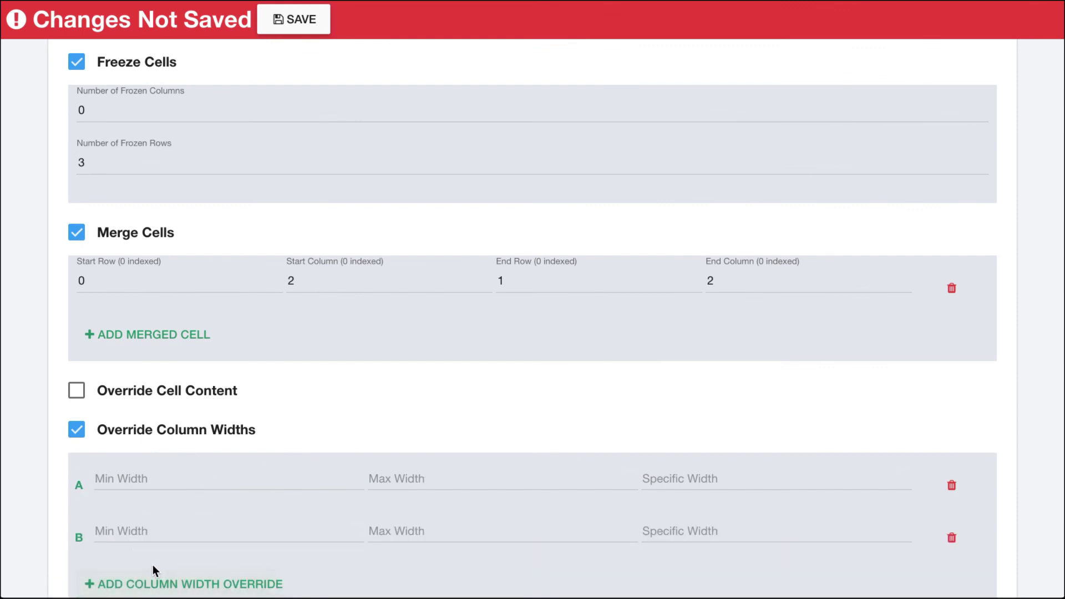
pyautogui.click(143, 576)
pyautogui.scroll(-2, 458, 497)
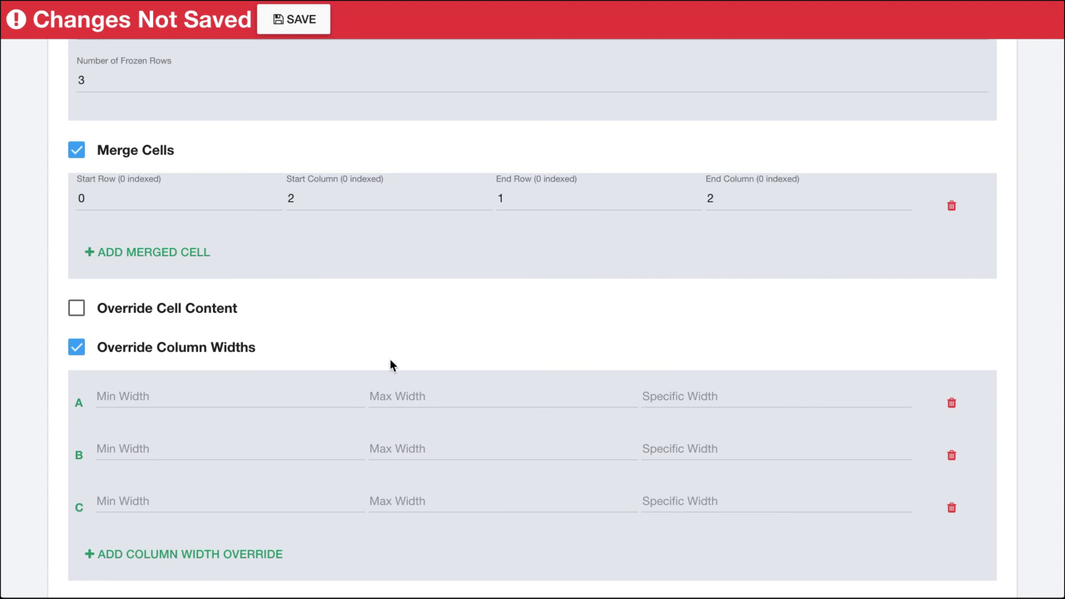
pyautogui.click(953, 509)
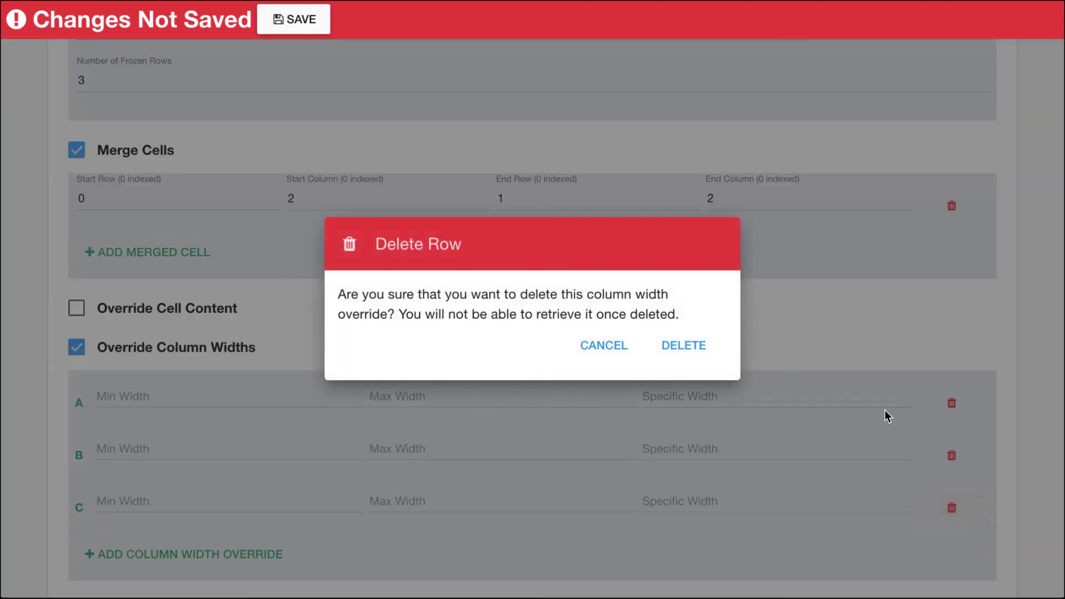
pyautogui.click(674, 346)
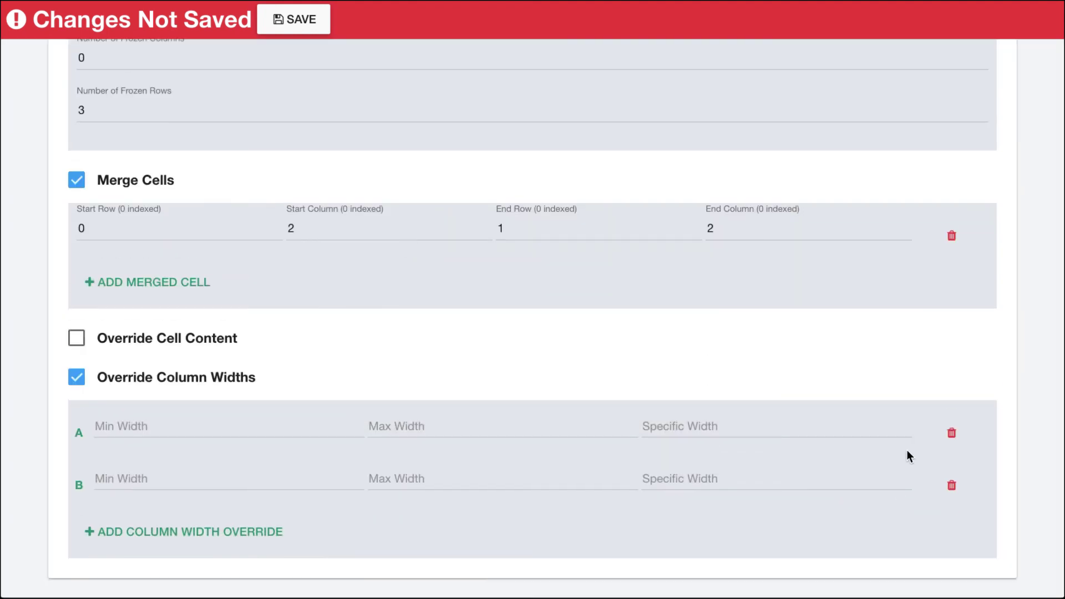
pyautogui.click(77, 377)
pyautogui.scroll(1, 308, 442)
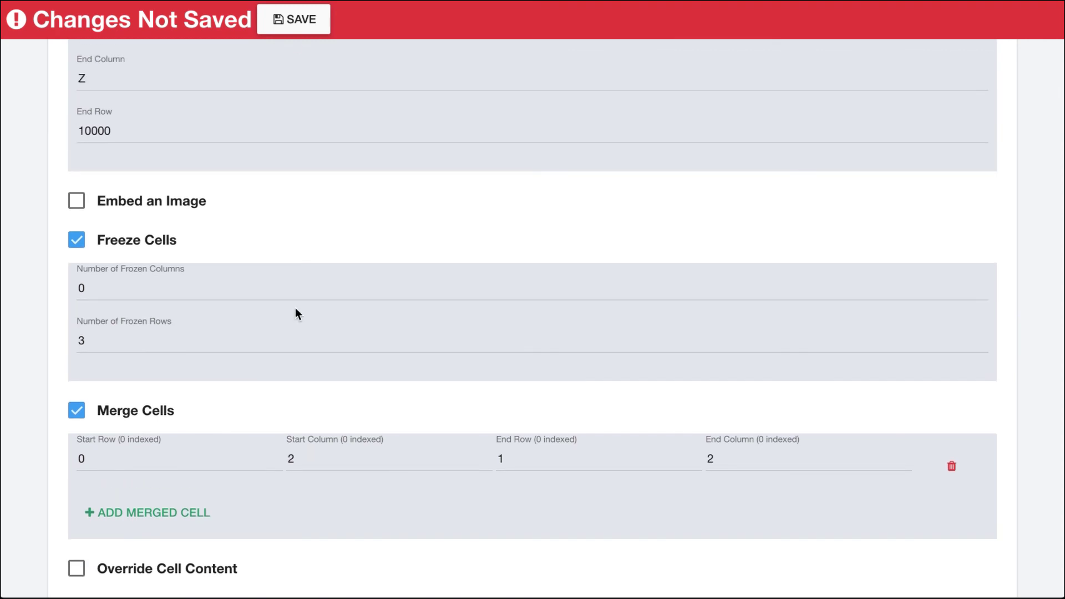
# Step: Save TEST REPORT 1 from the Changes Not Saved banner and return to the page top
pyautogui.click(295, 22)
pyautogui.scroll(9, 368, 267)
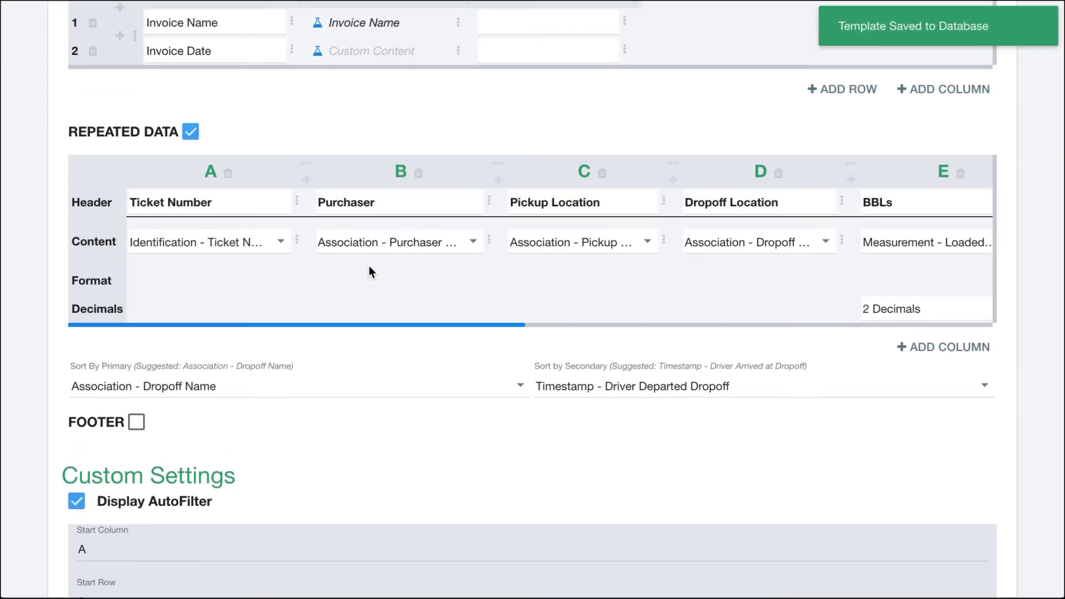
pyautogui.scroll(15, 368, 265)
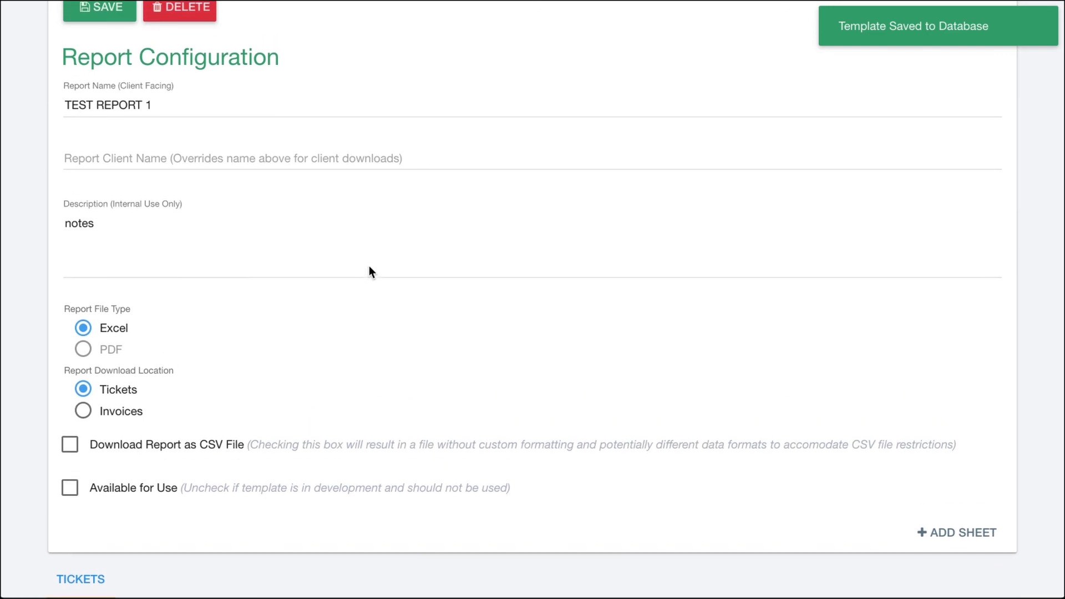
pyautogui.scroll(1, 368, 267)
pyautogui.scroll(4, 369, 266)
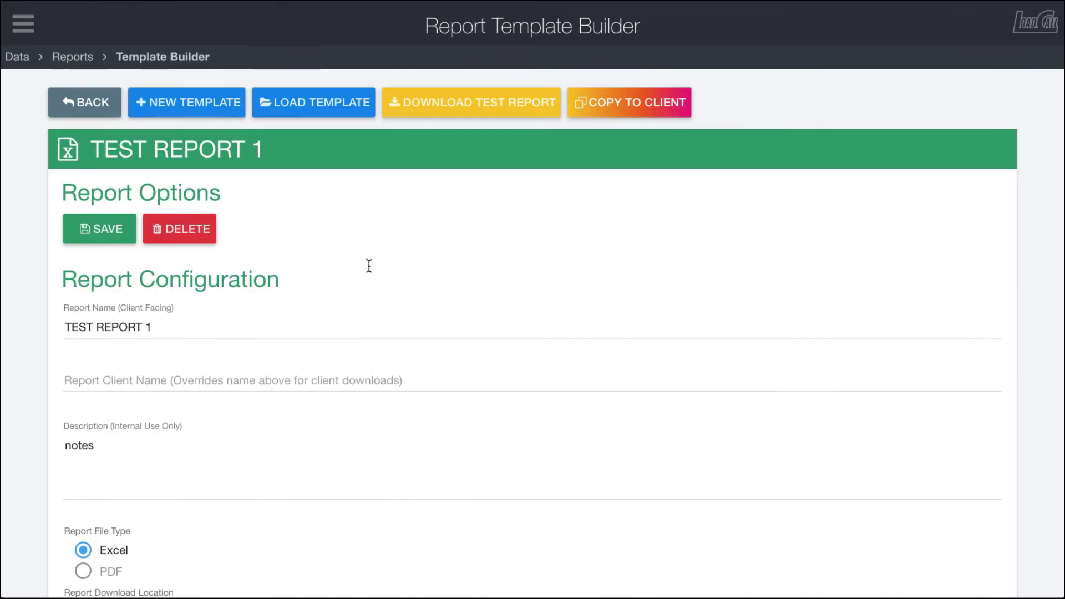